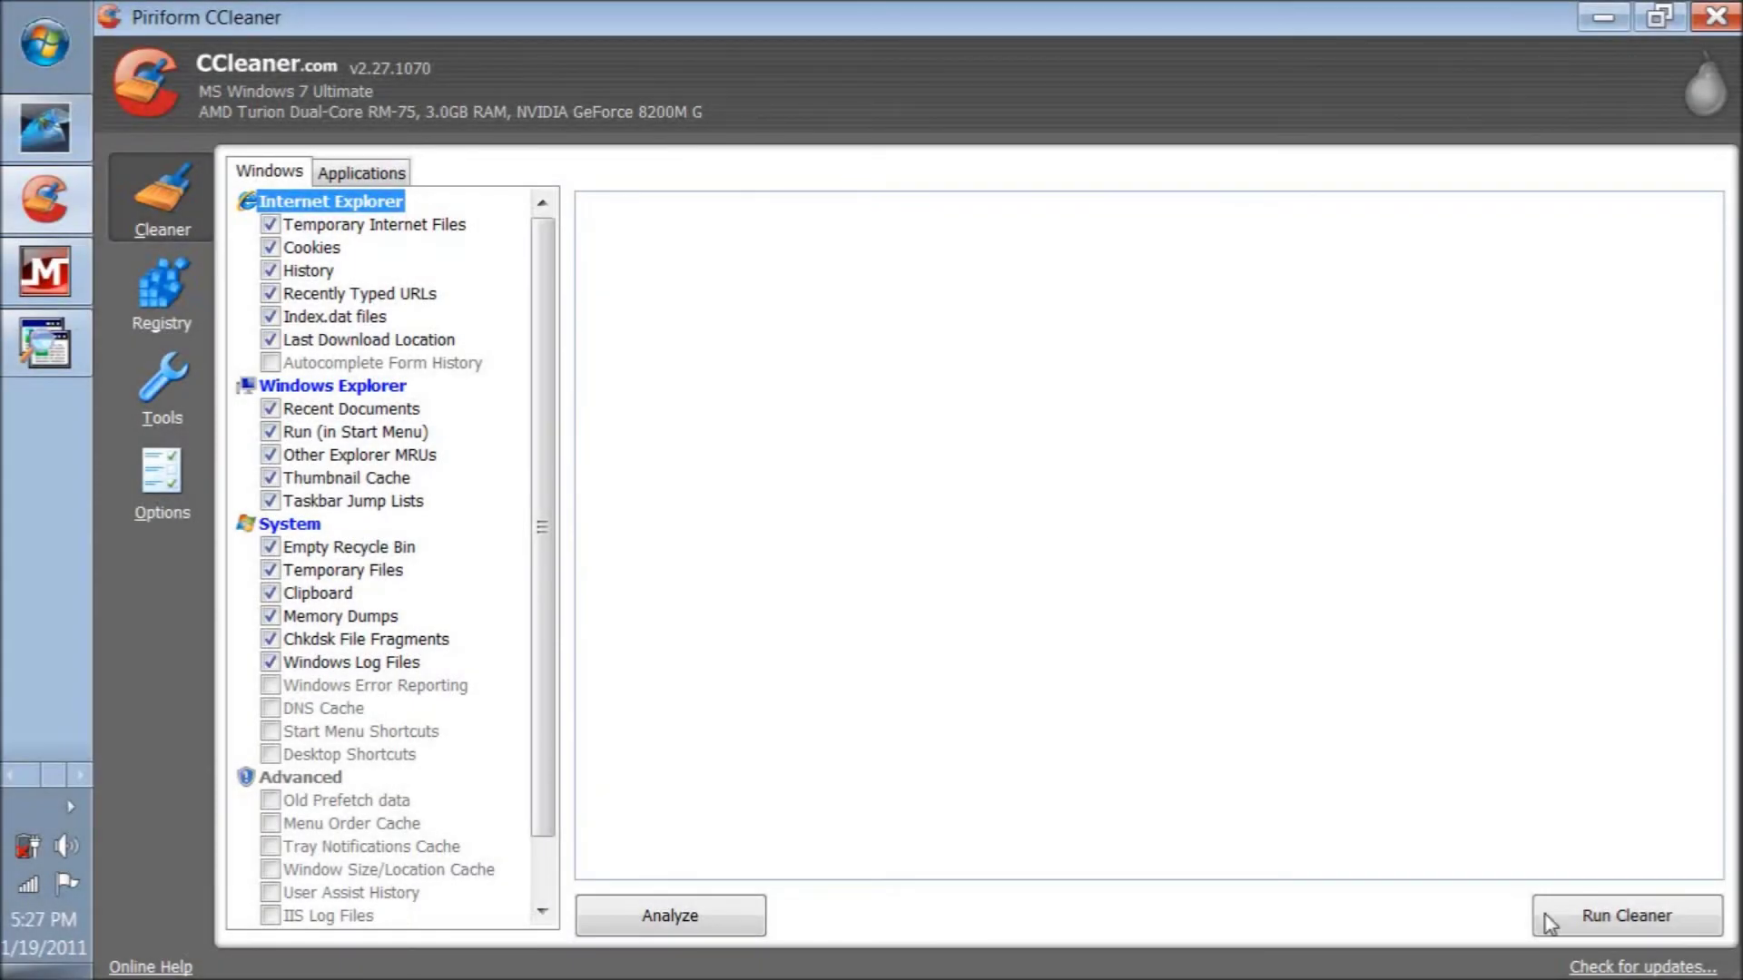
# Step: Analyze the PC for junk files (199.1 MB found), skip the Chrome warning and run the cleaner
pyautogui.click(713, 929)
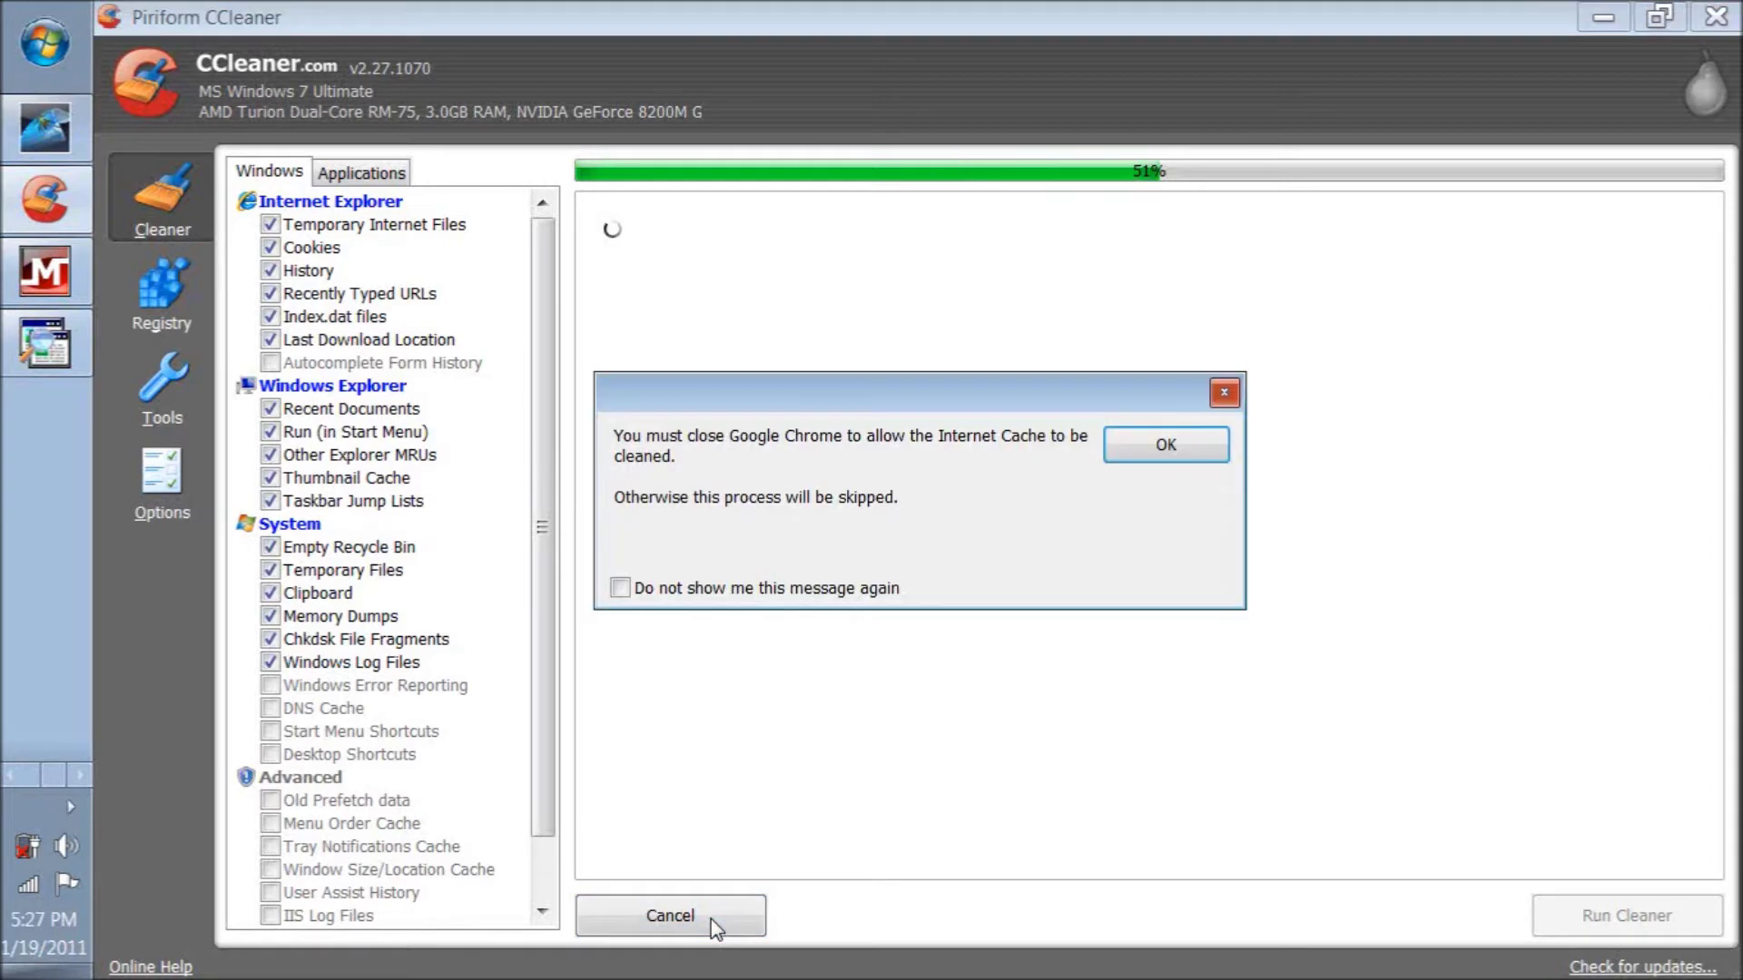
pyautogui.click(23, 775)
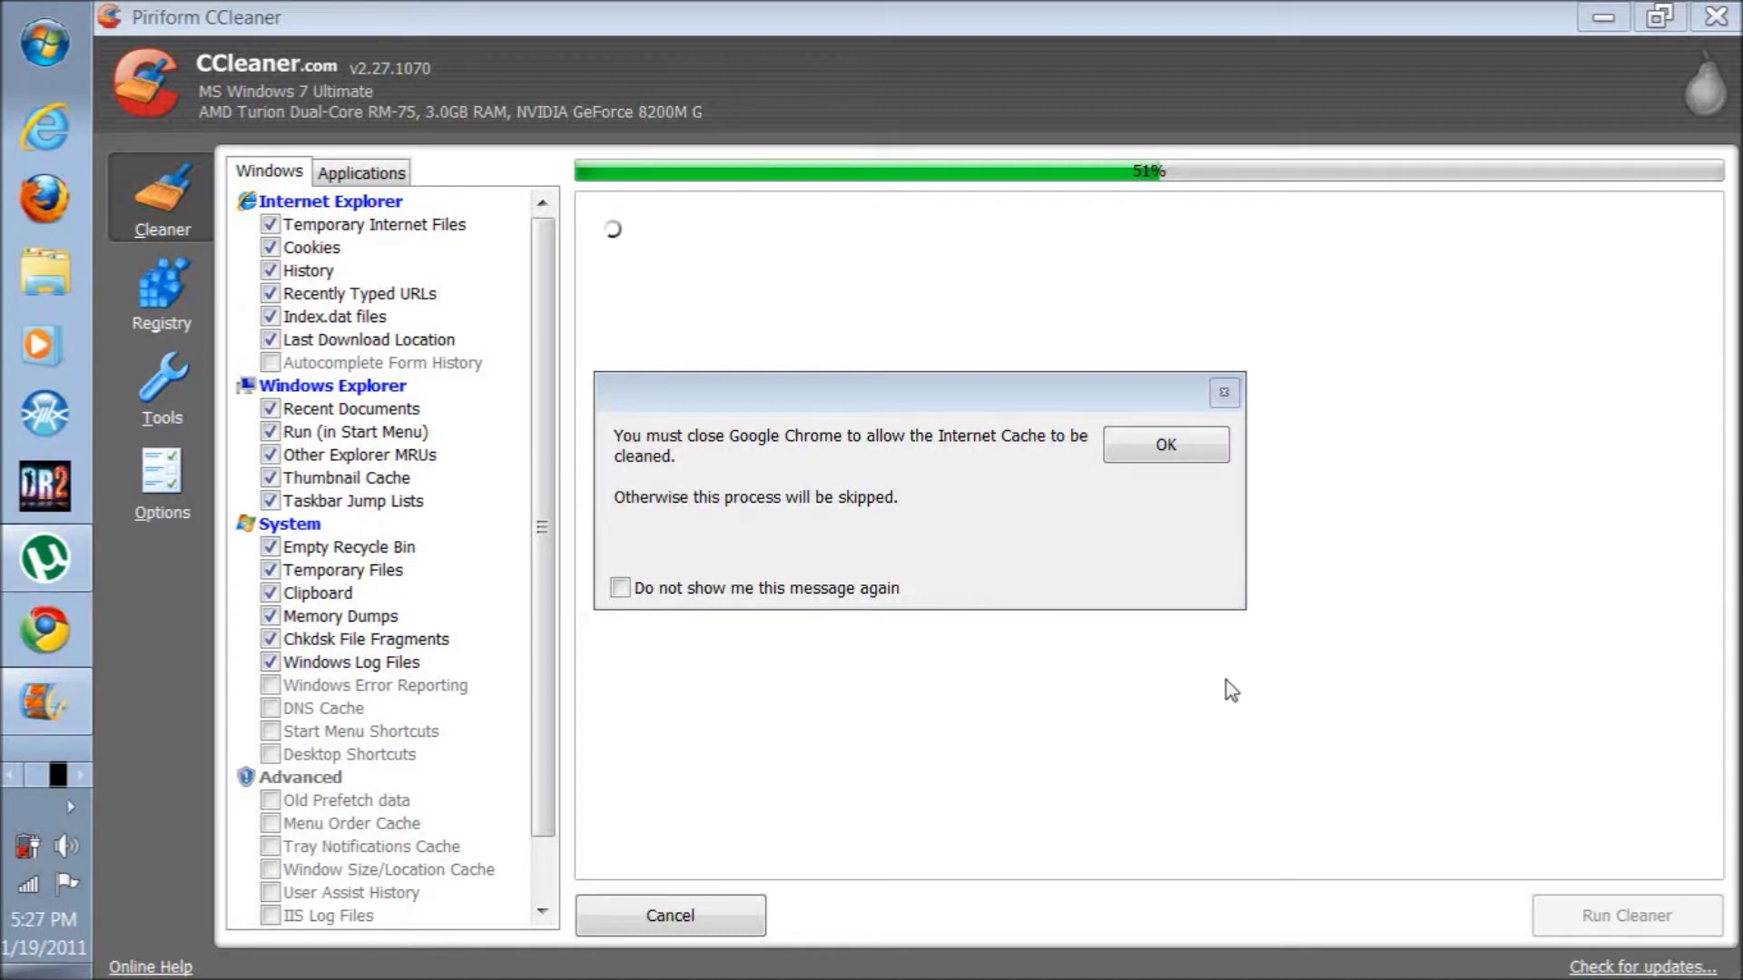
pyautogui.click(1162, 446)
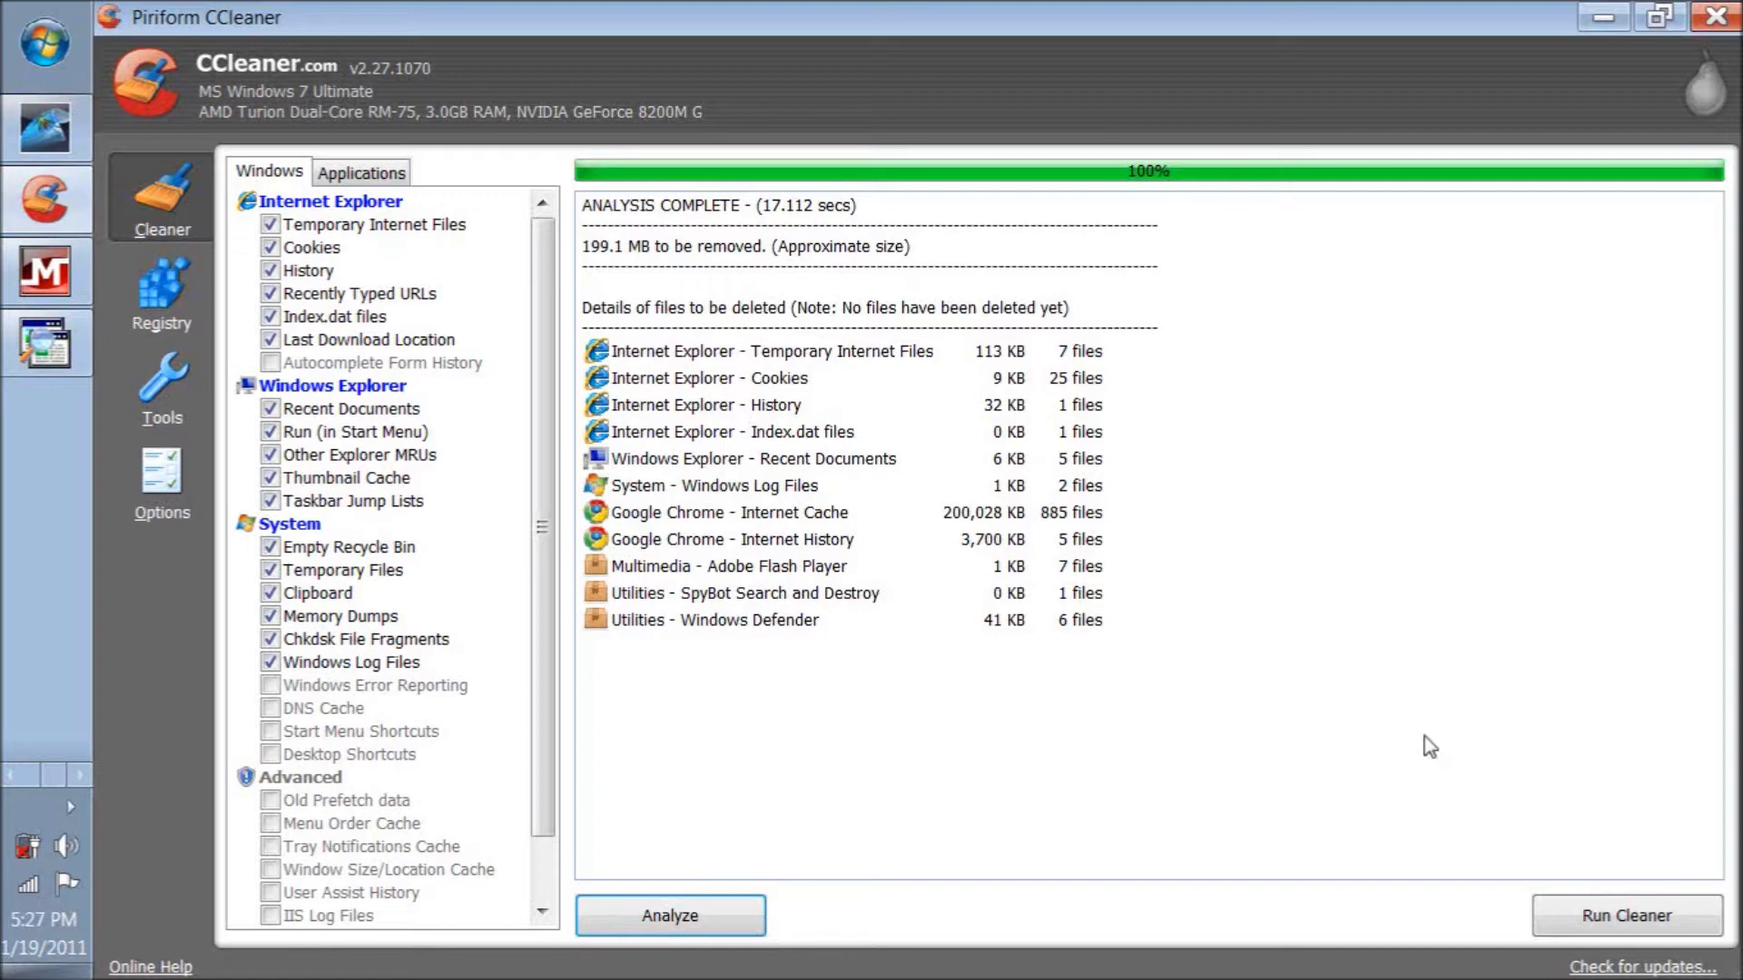
pyautogui.click(1644, 930)
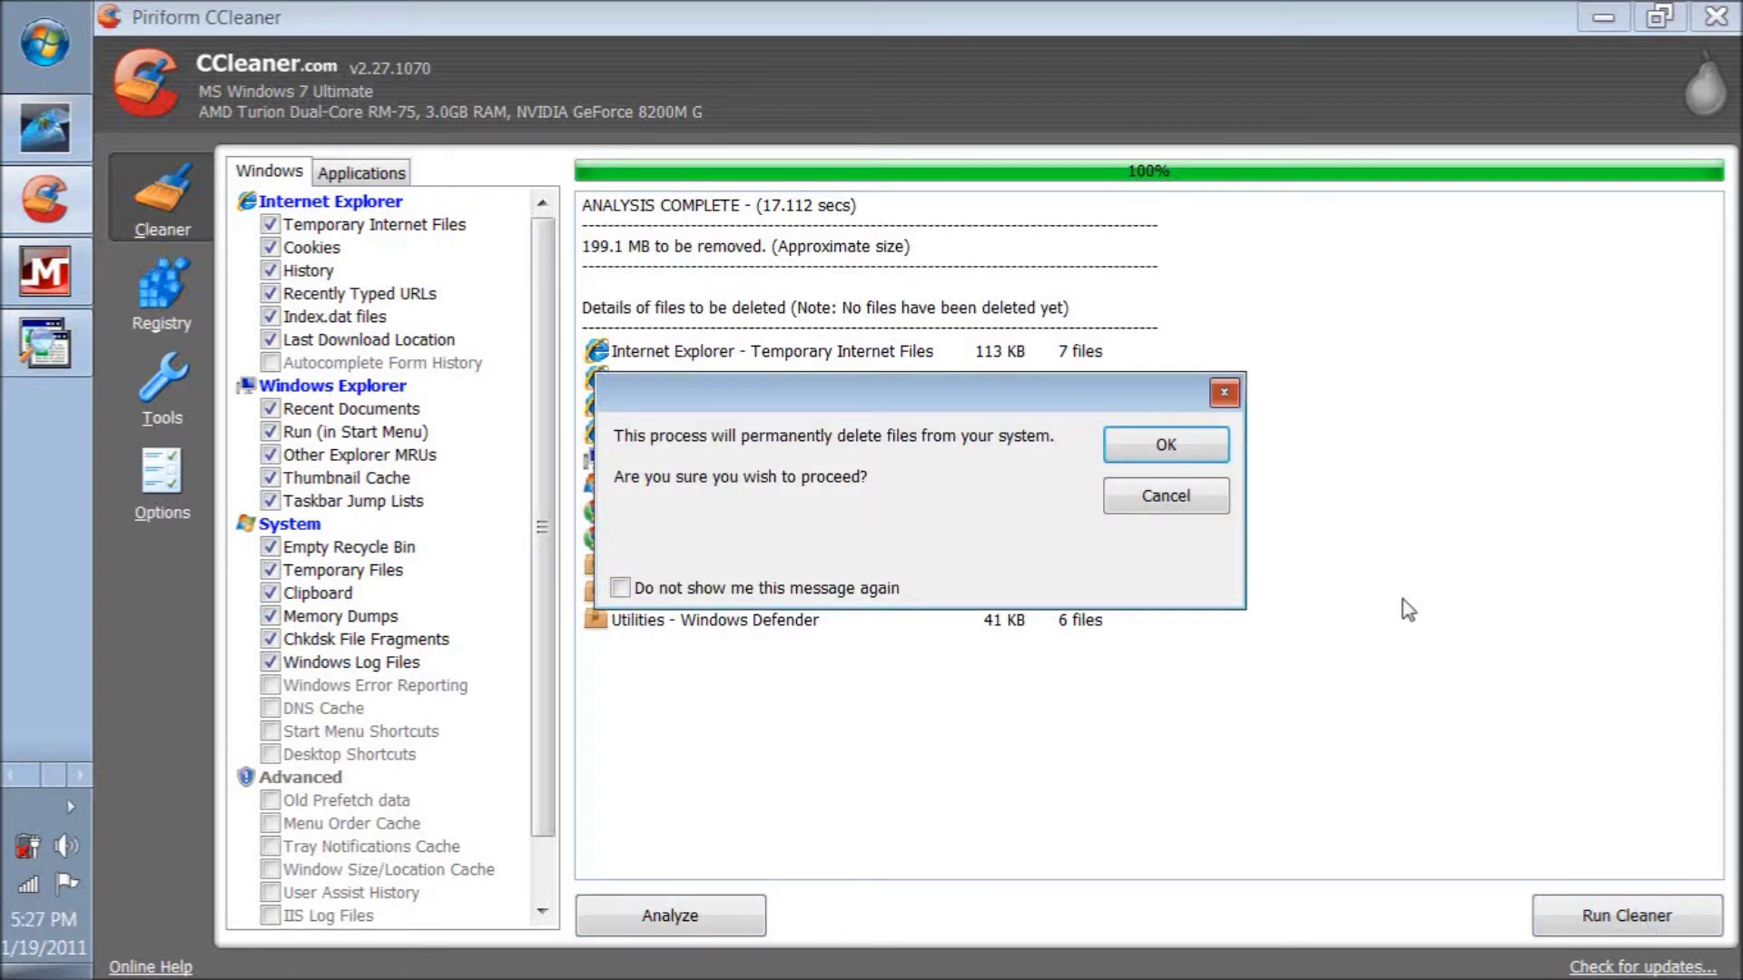
# Step: Confirm permanent deletion, removing 208.5 MB, then go to the Registry section
pyautogui.click(1179, 447)
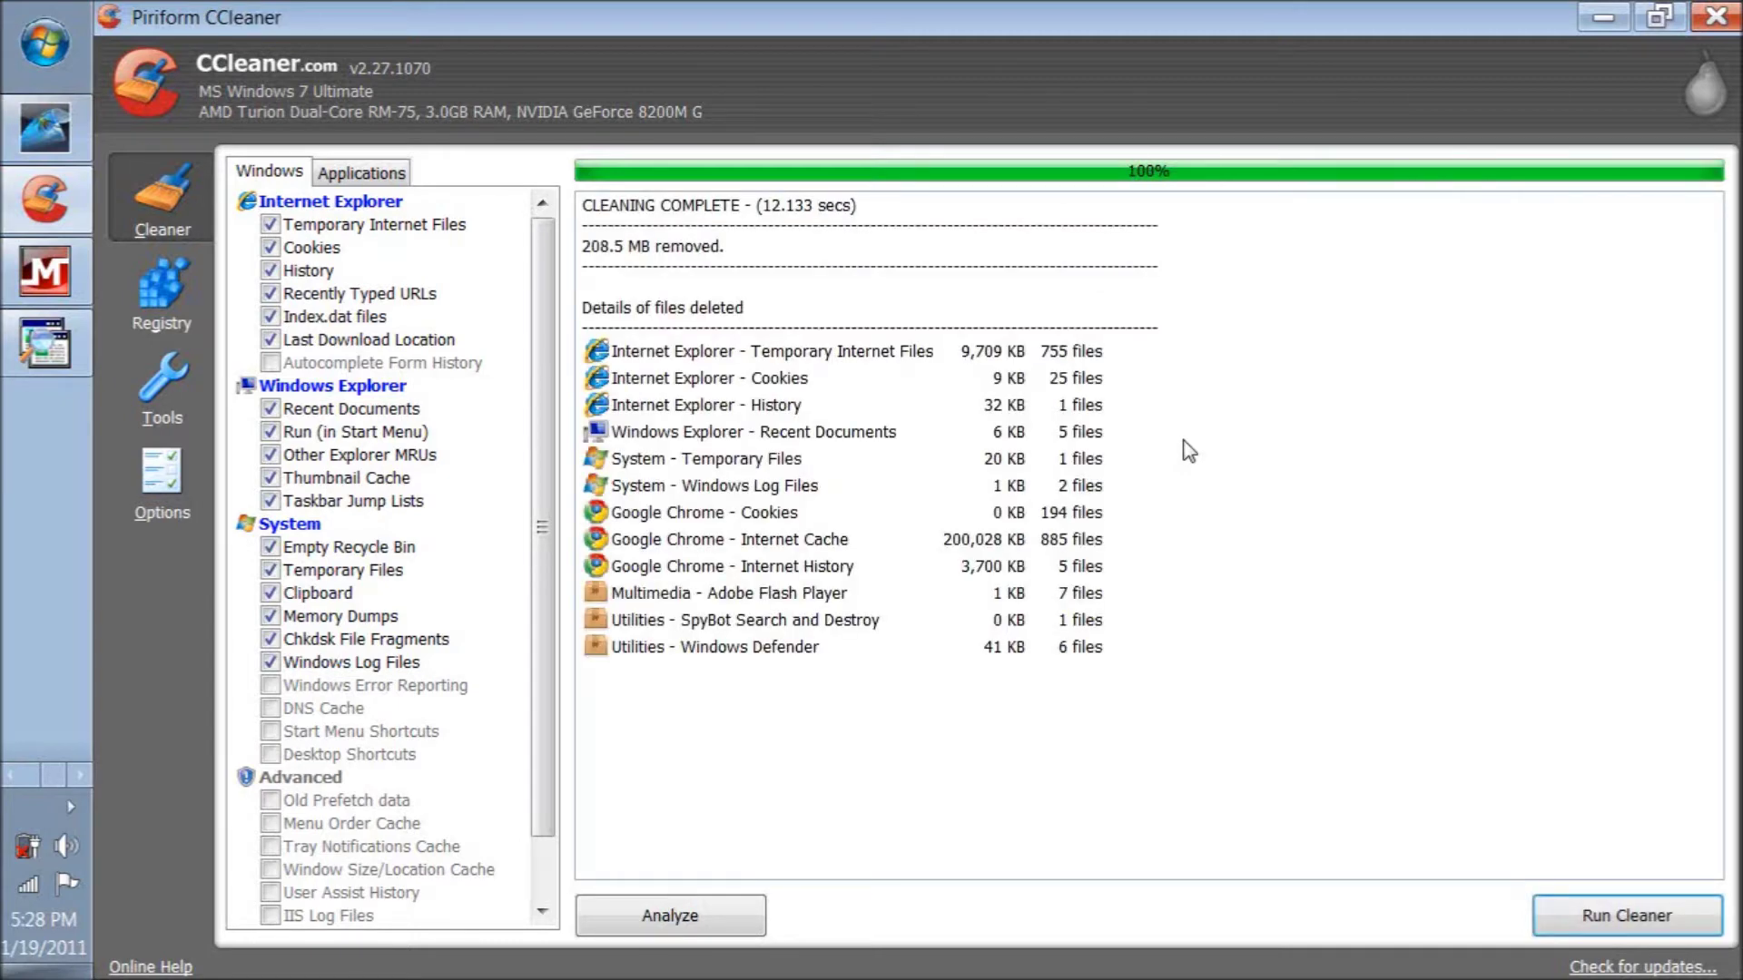
pyautogui.click(157, 309)
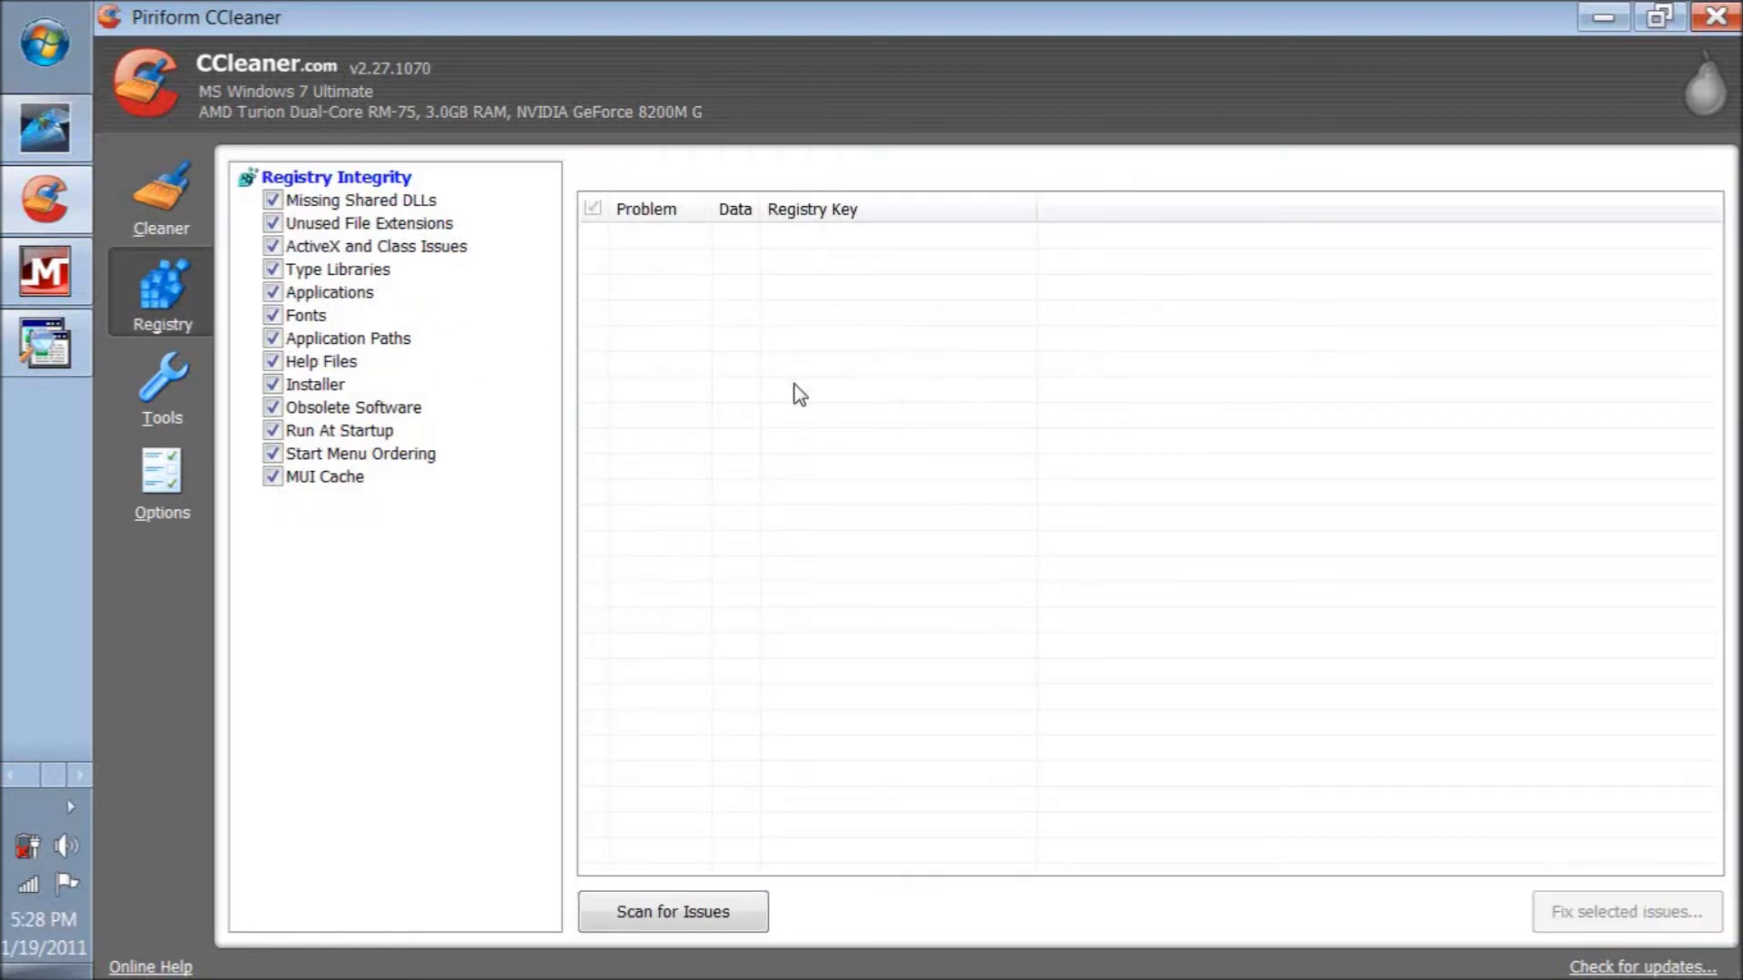
# Step: Scan the registry and fix the one obsolete software key without backing up, then move to Tools
pyautogui.click(698, 907)
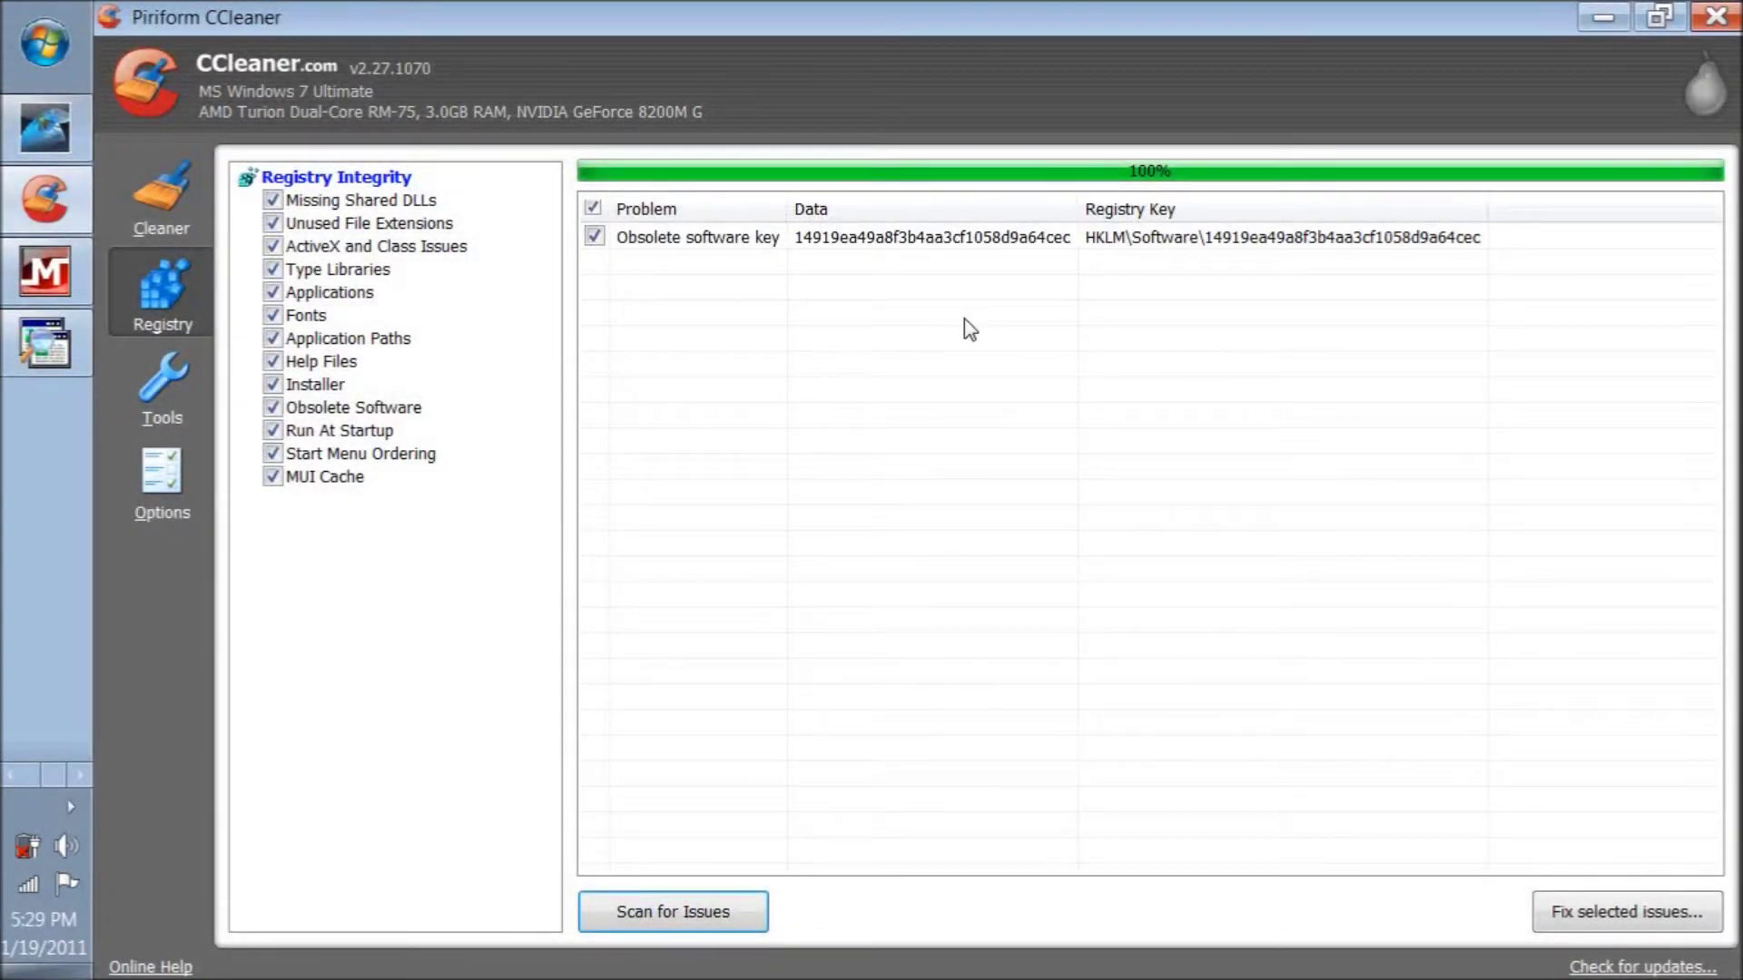
pyautogui.click(1629, 915)
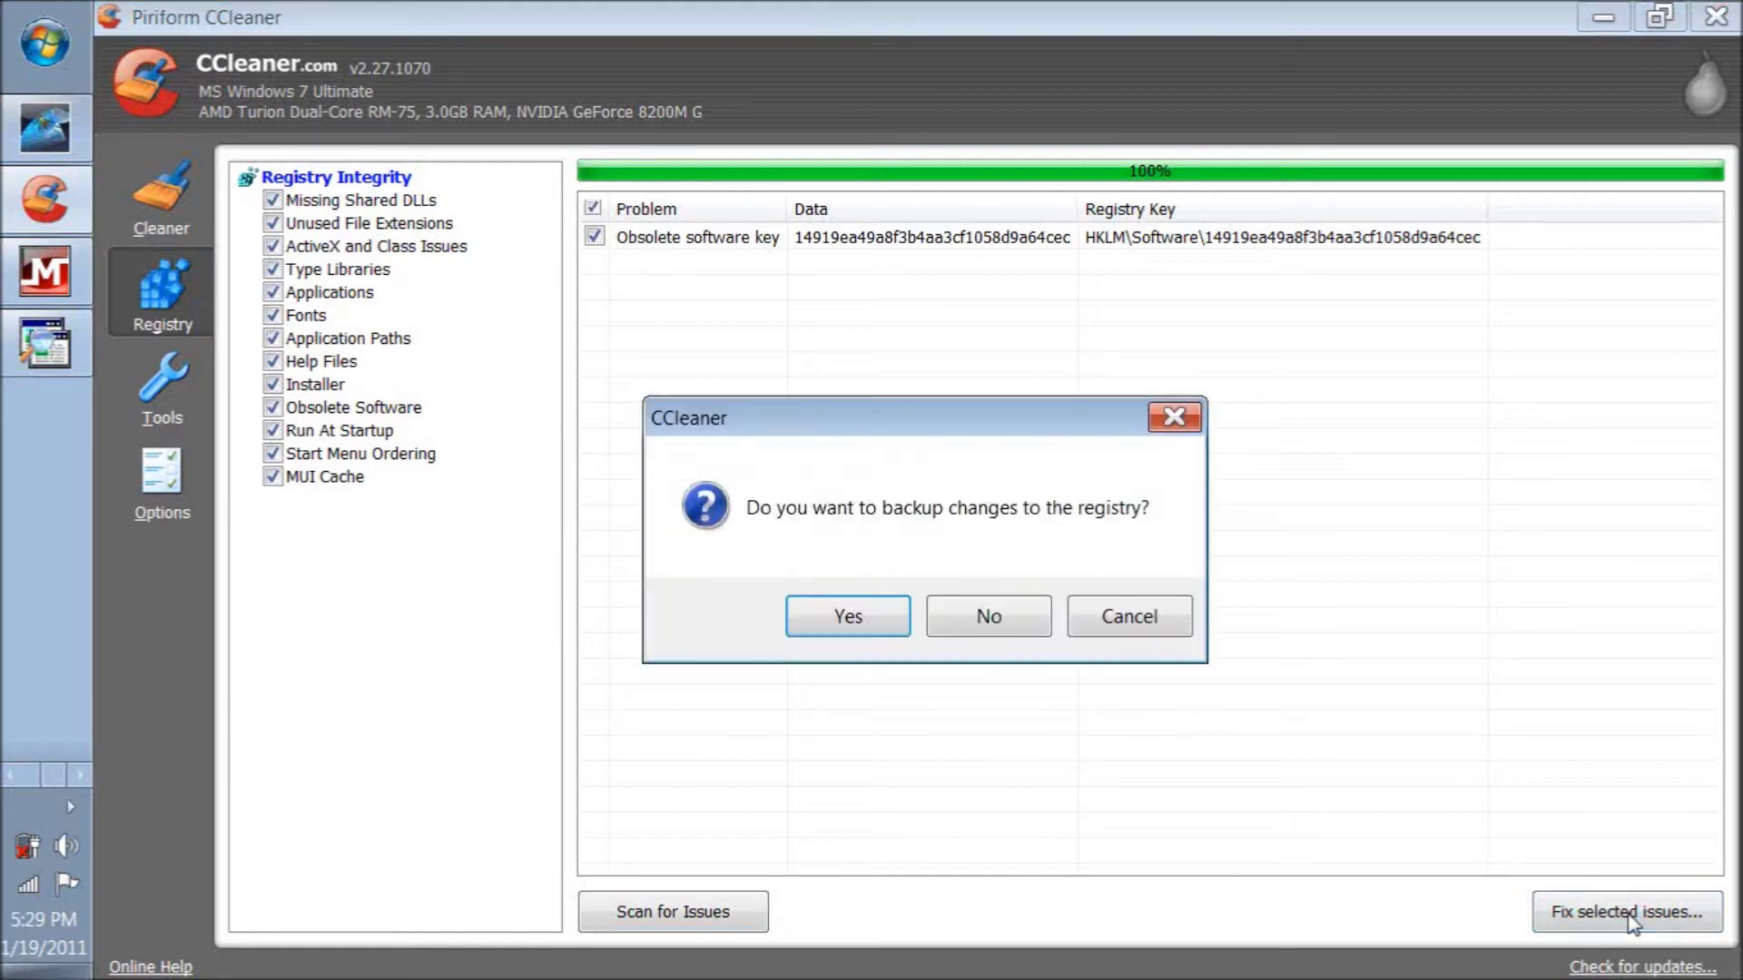
pyautogui.click(989, 623)
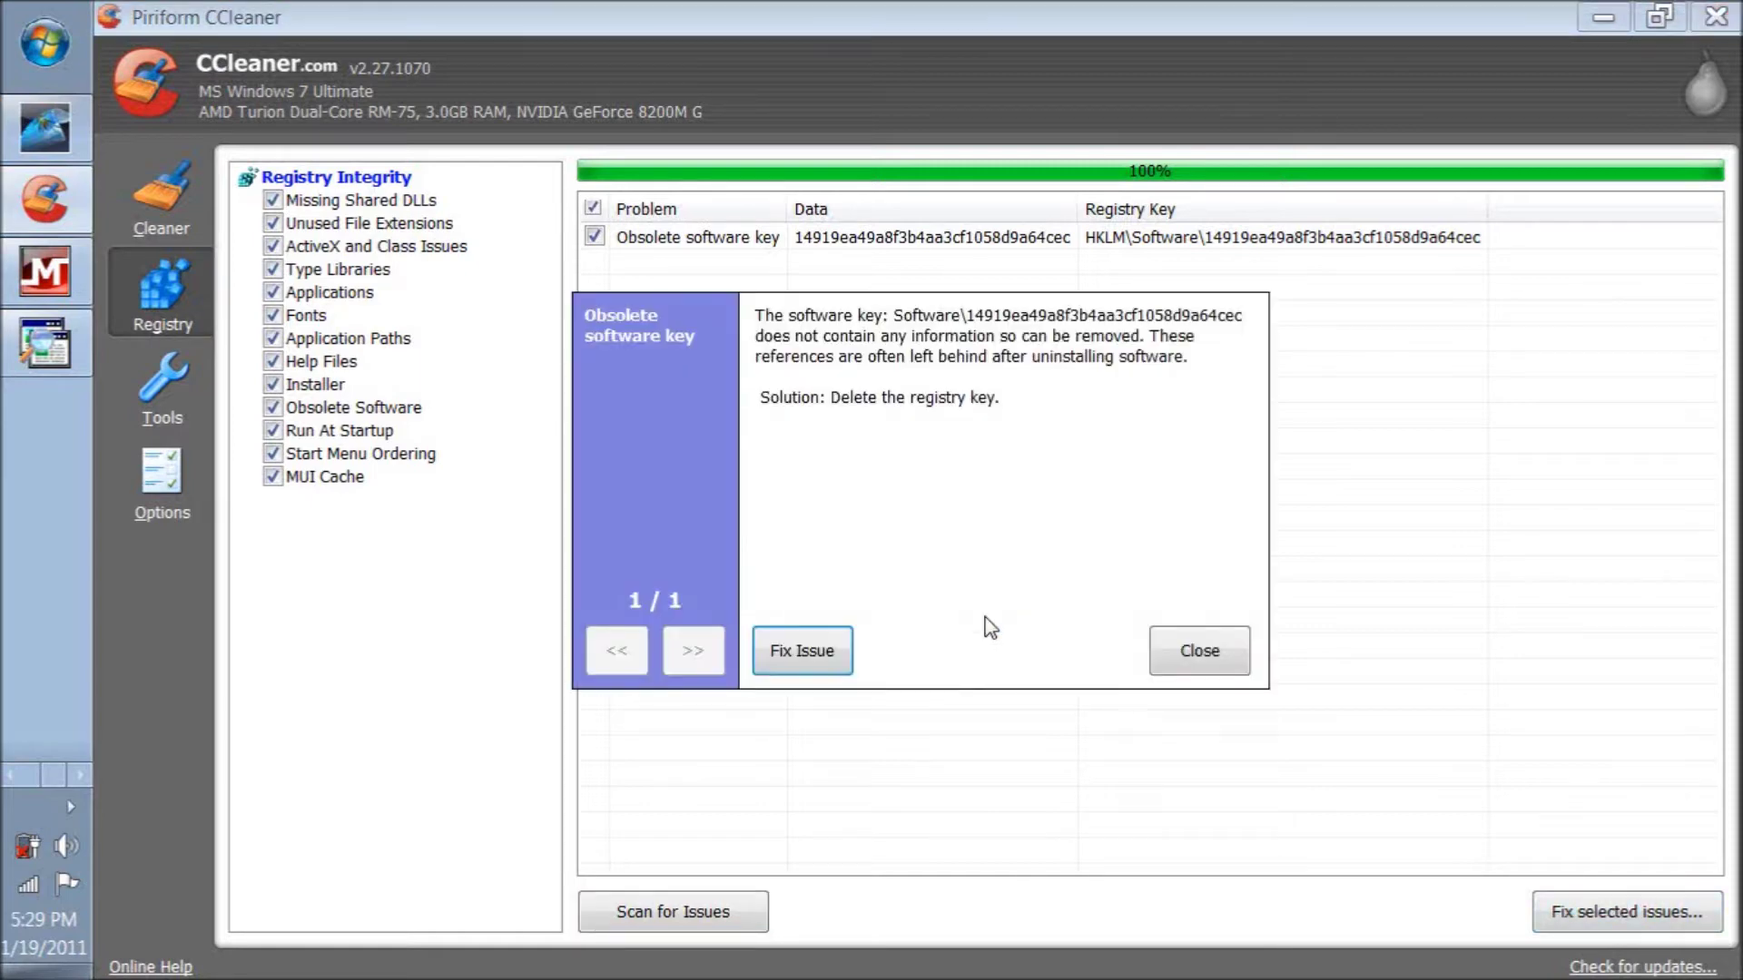
pyautogui.click(790, 652)
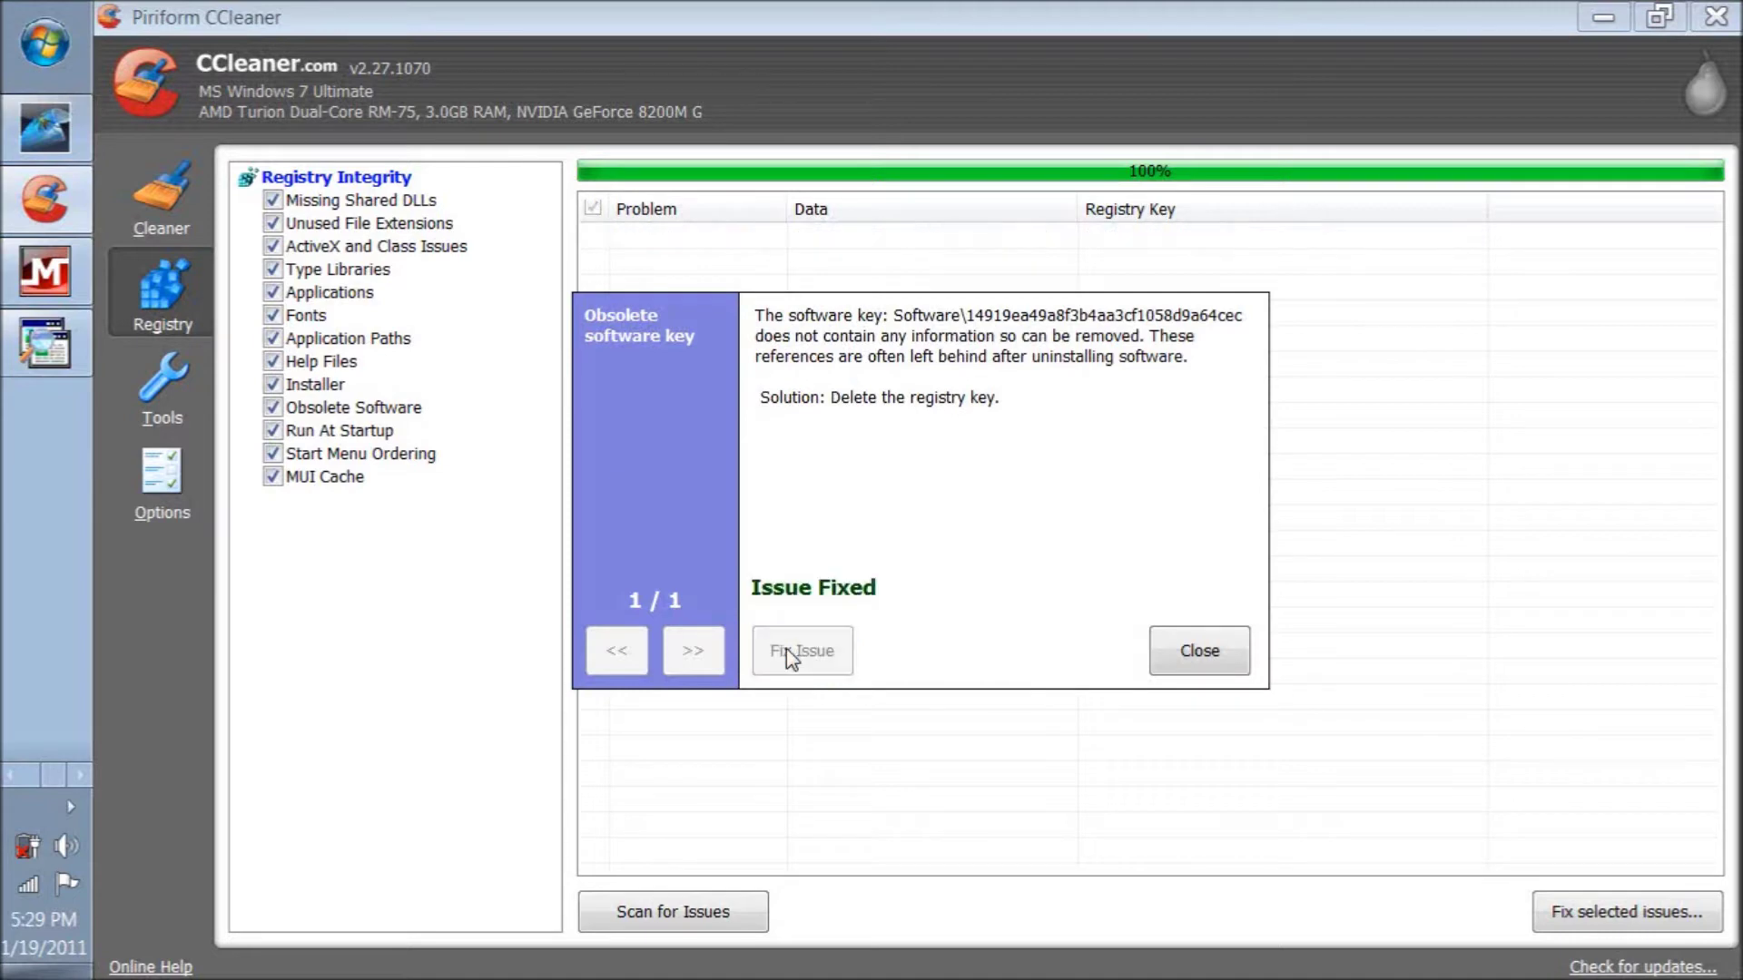
pyautogui.click(1212, 660)
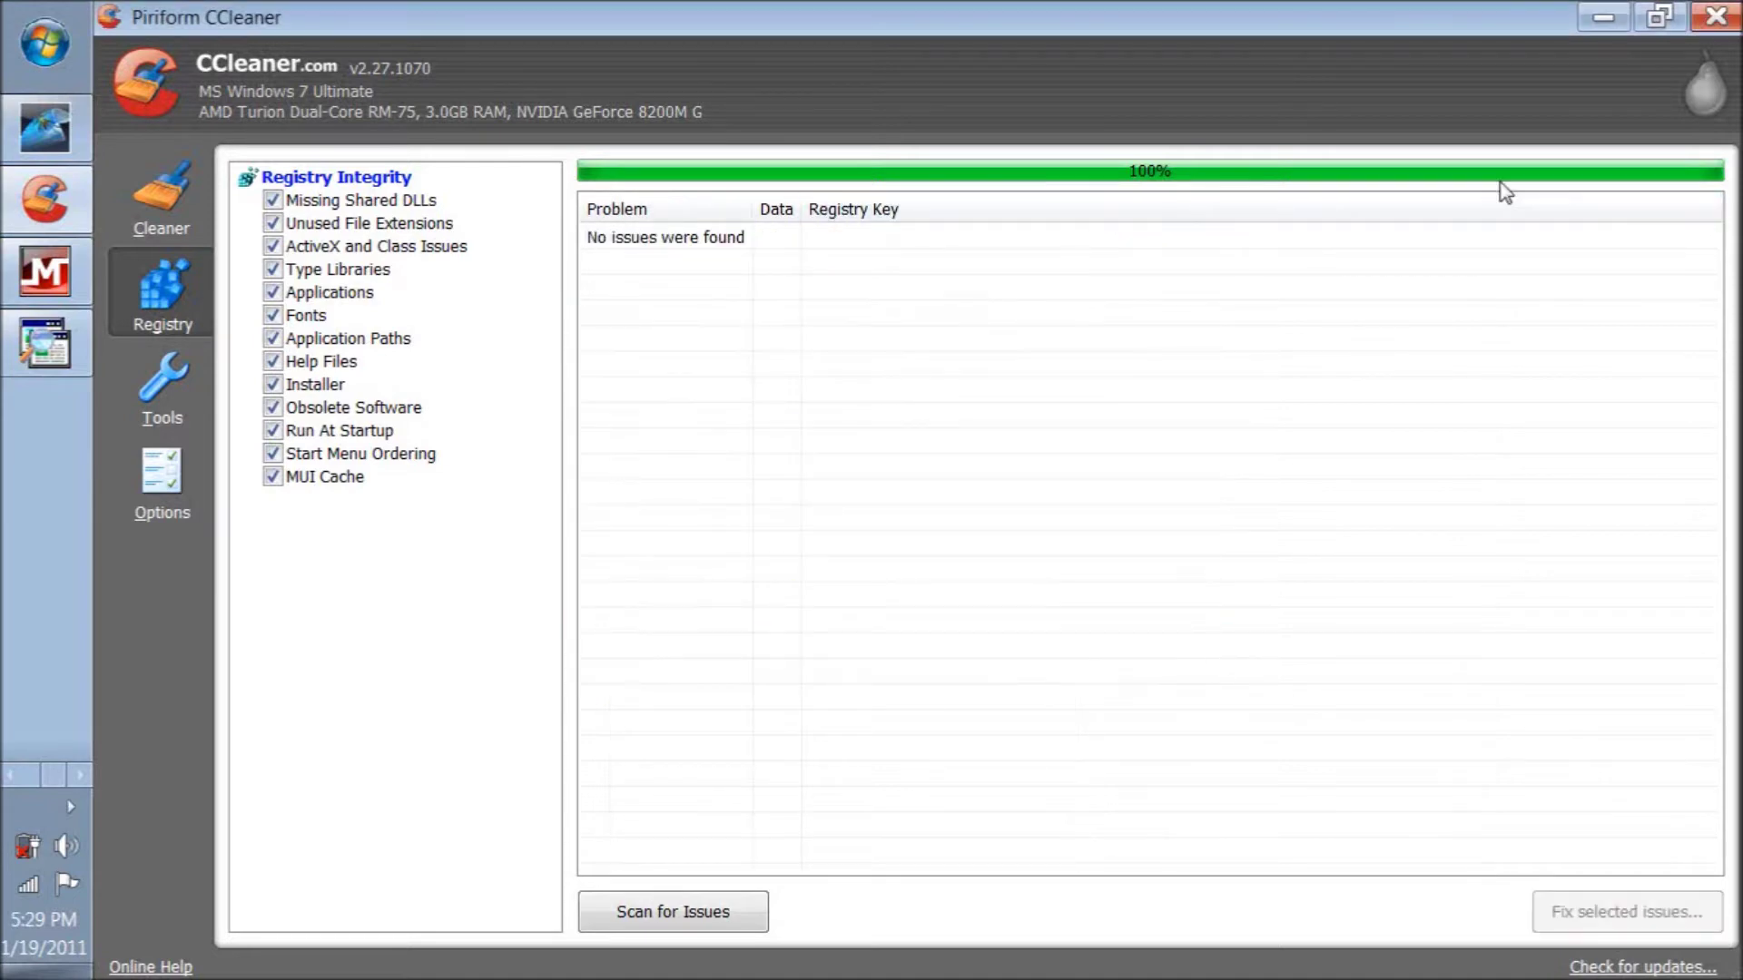
pyautogui.click(170, 394)
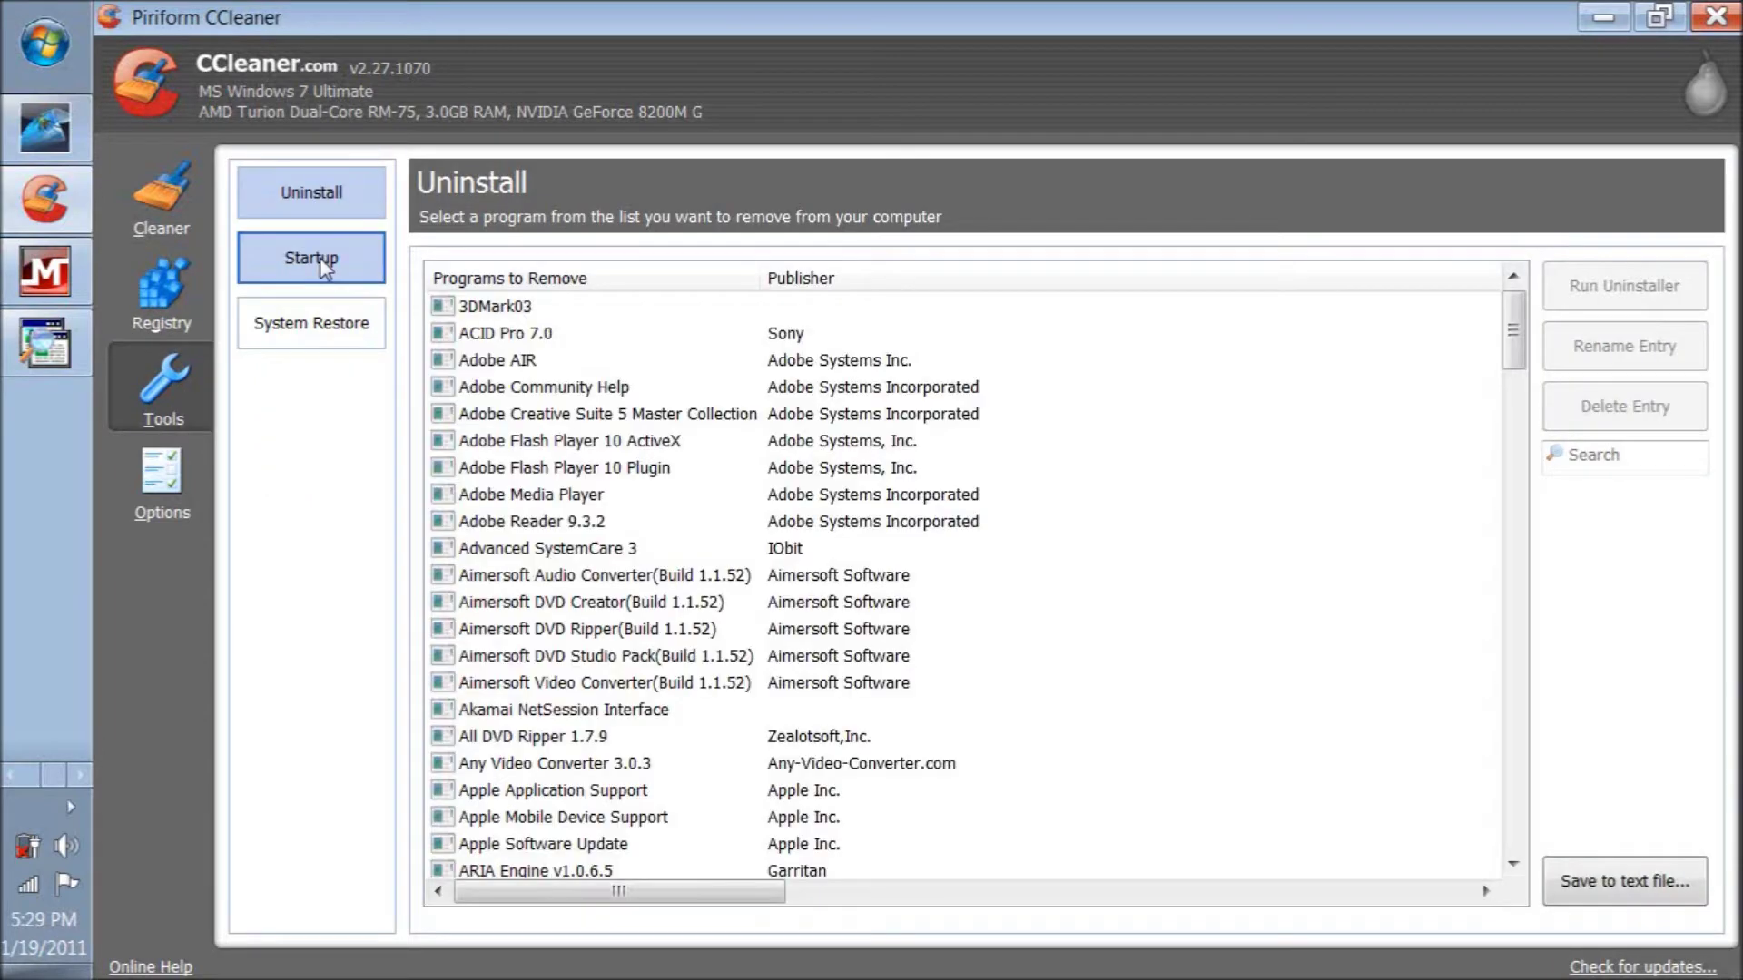
# Step: Review the startup programs list and the empty System Restore points page
pyautogui.click(324, 265)
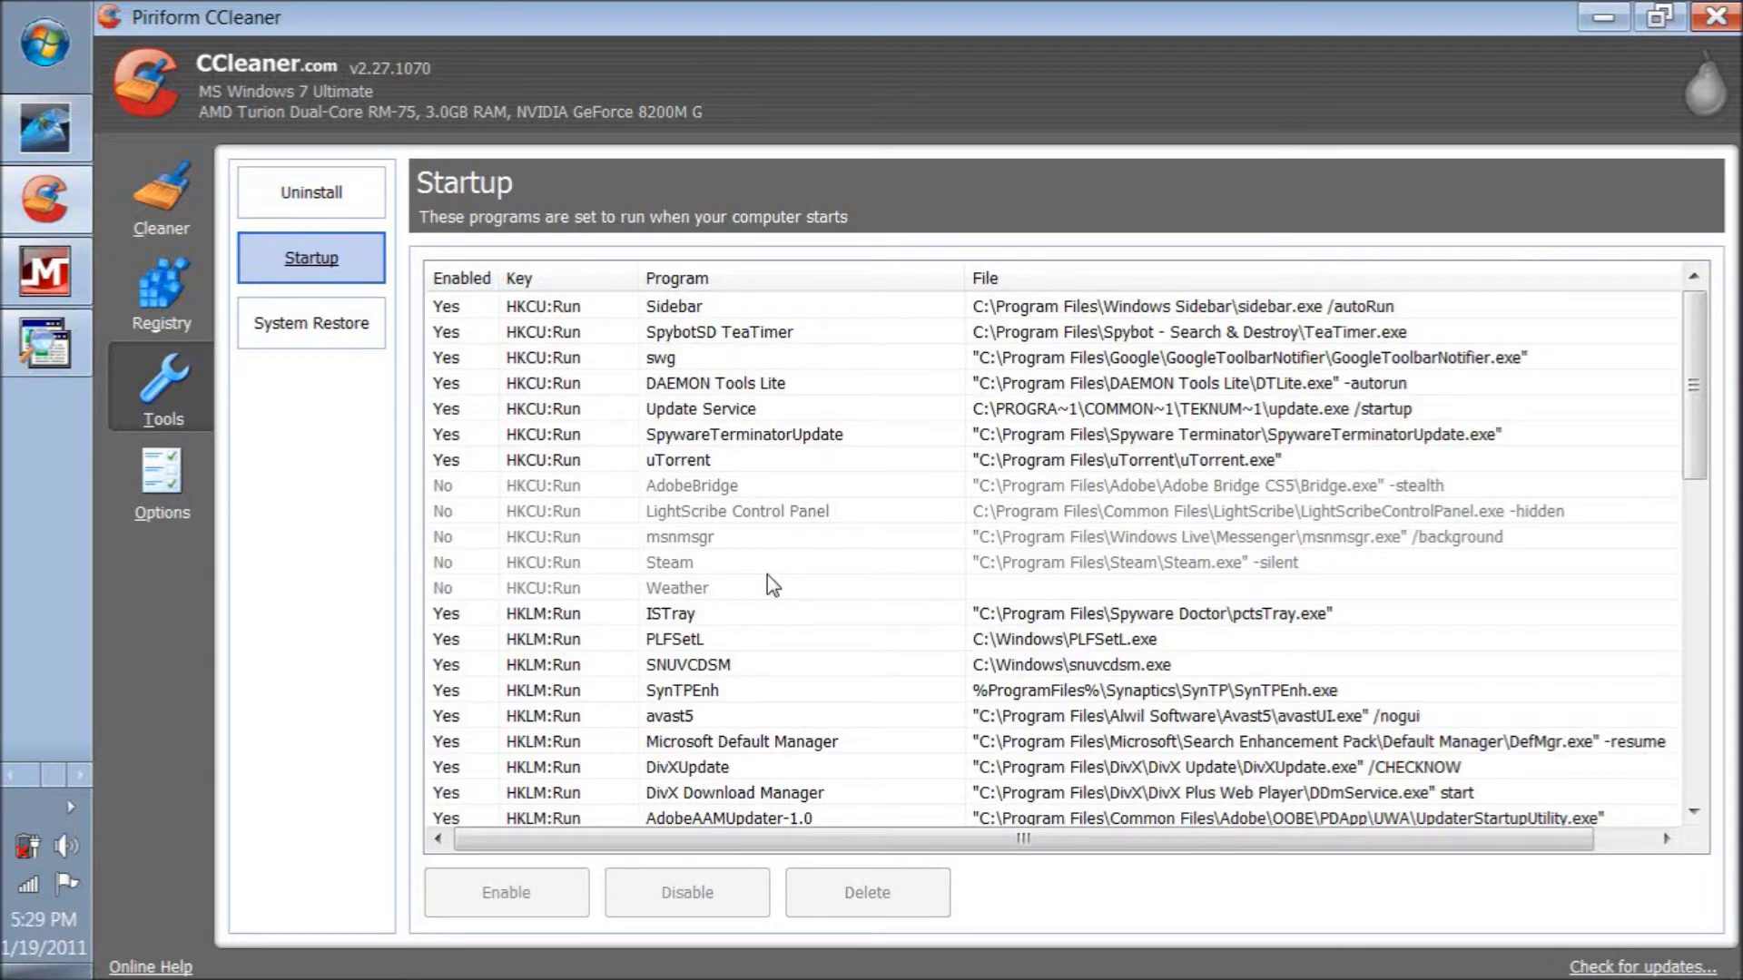
pyautogui.click(277, 330)
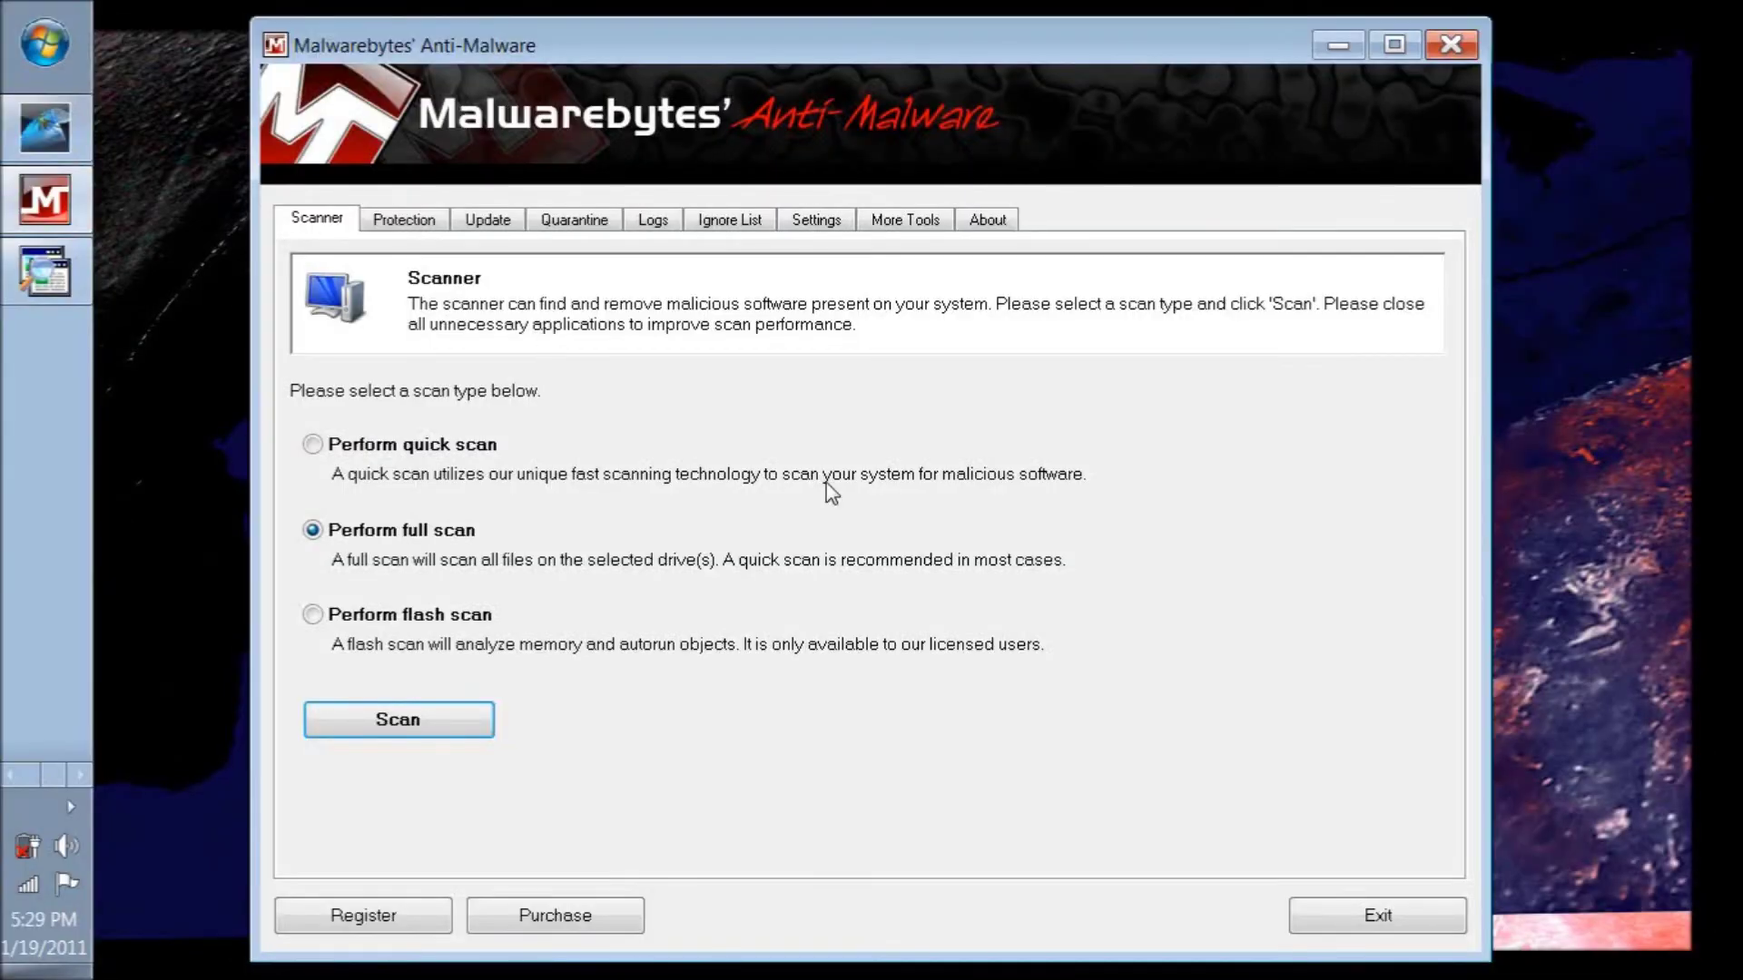
# Step: Delete all 141 quarantined threats in Malwarebytes and return to the Scanner page
pyautogui.click(596, 221)
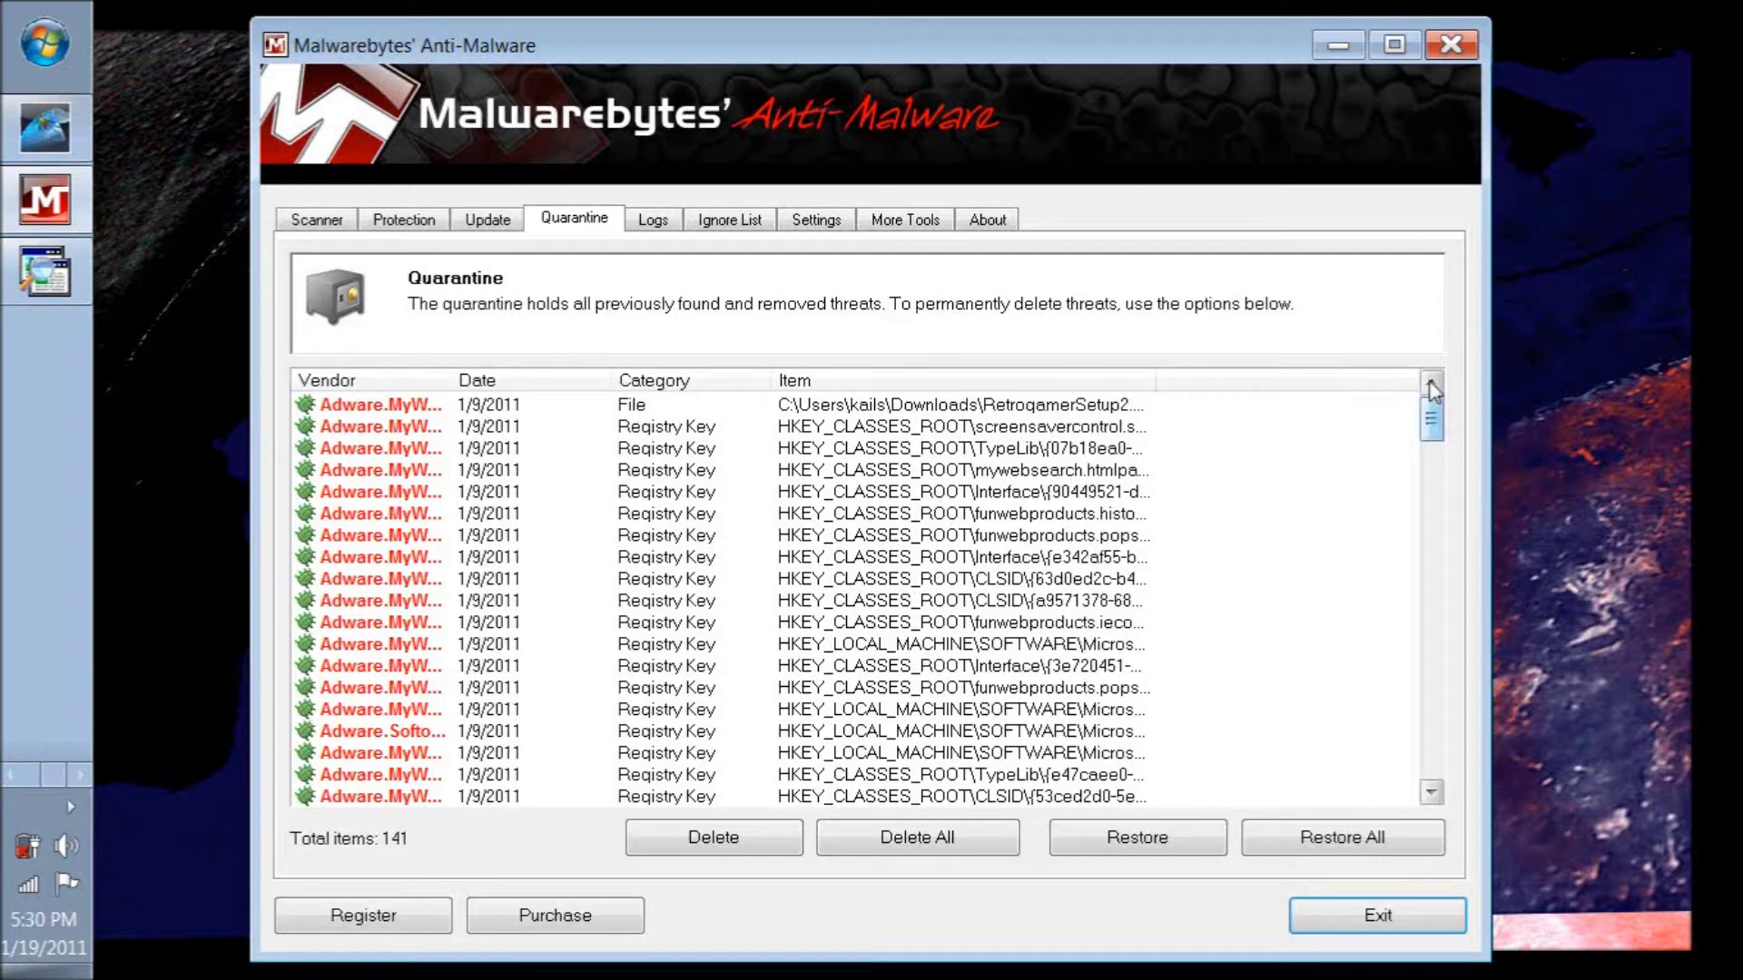
pyautogui.scroll(-1, 1433, 422)
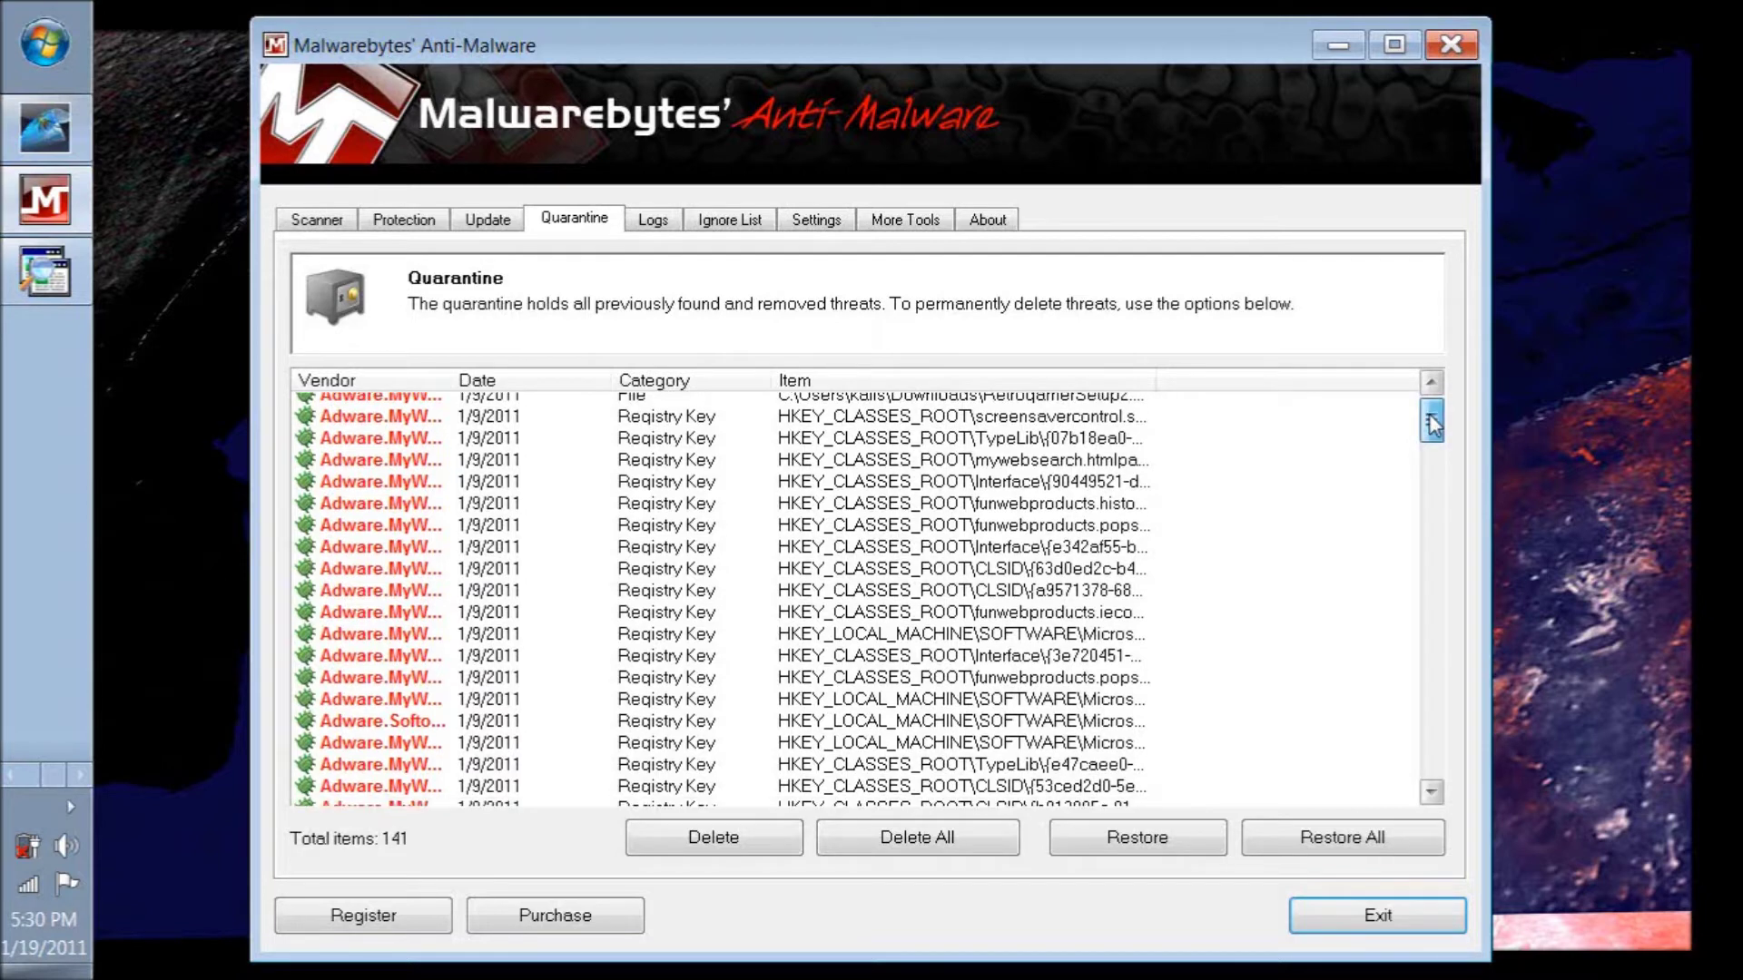
pyautogui.moveTo(1432, 422)
pyautogui.mouseDown()
pyautogui.moveTo(1430, 766)
pyautogui.moveTo(1433, 419)
pyautogui.mouseUp()
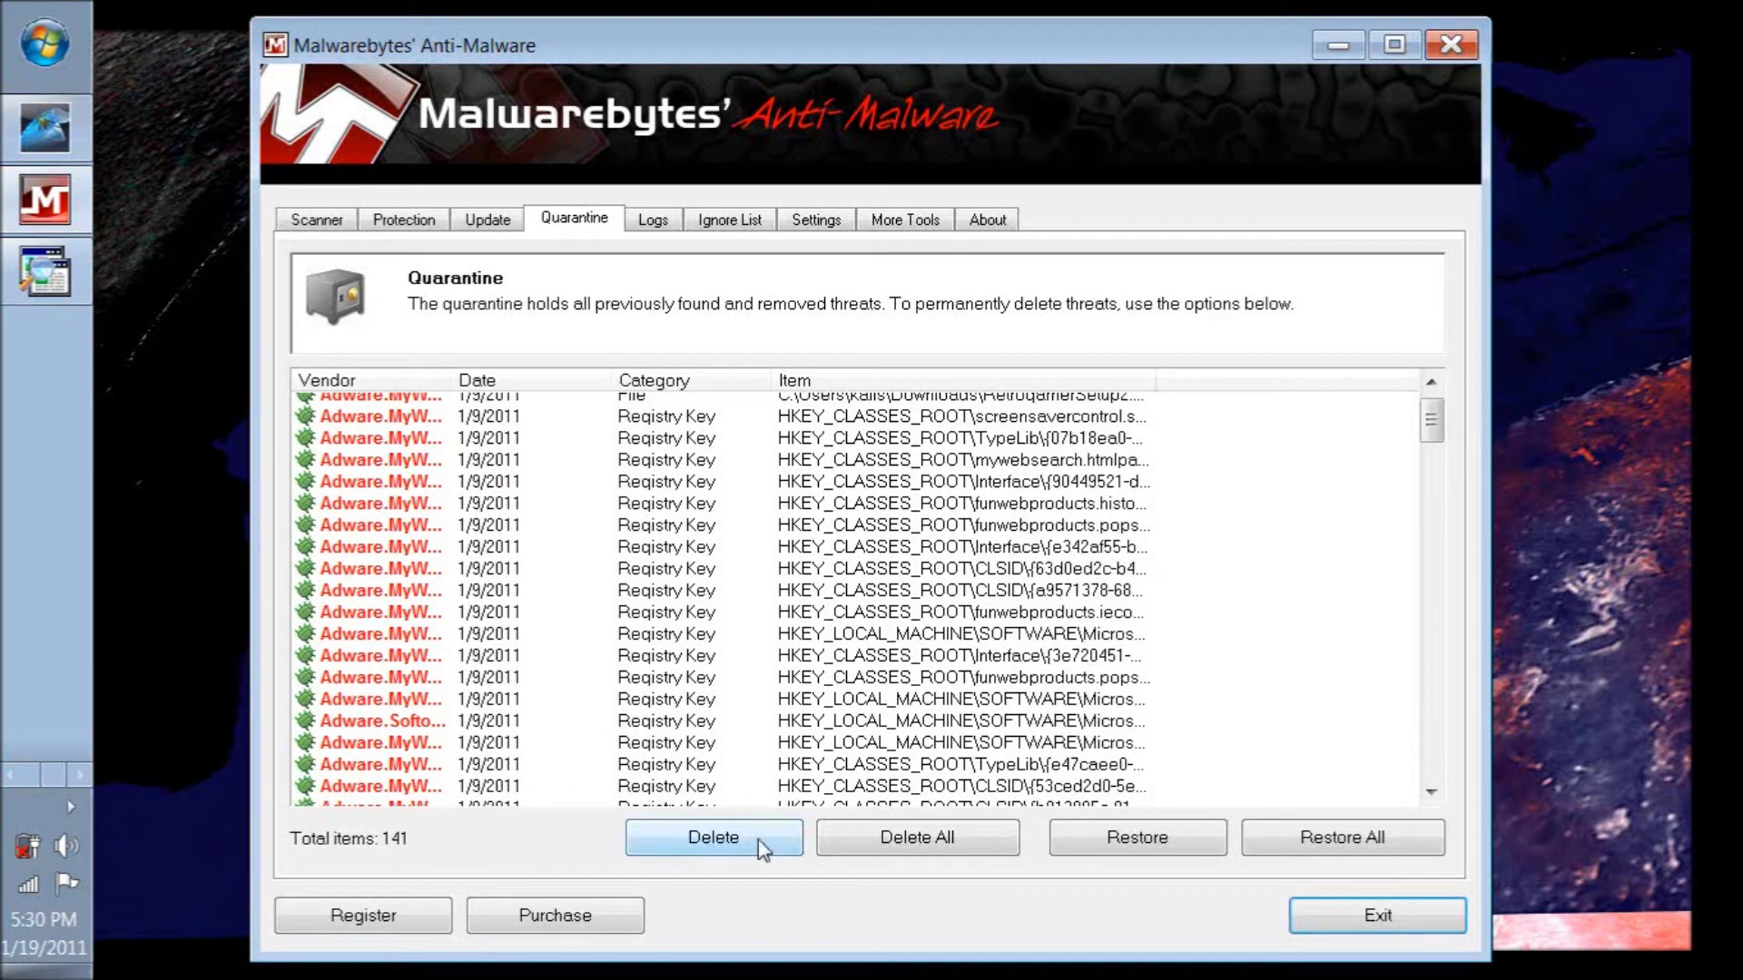
pyautogui.click(945, 836)
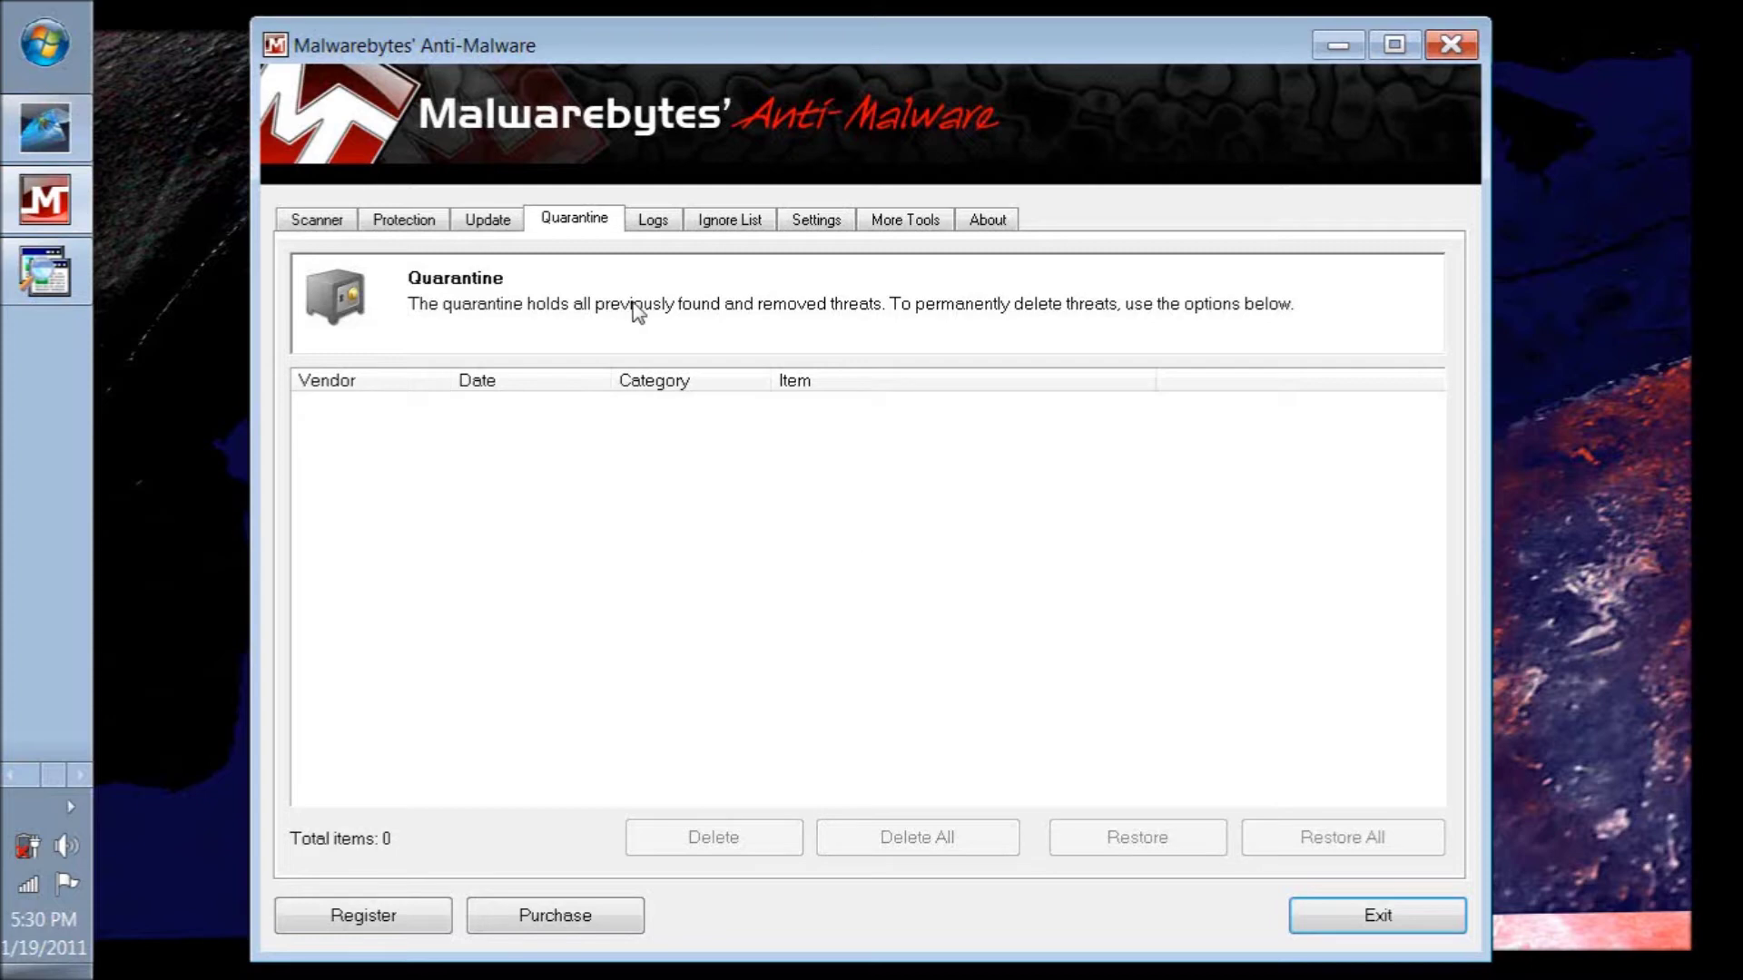
pyautogui.click(308, 224)
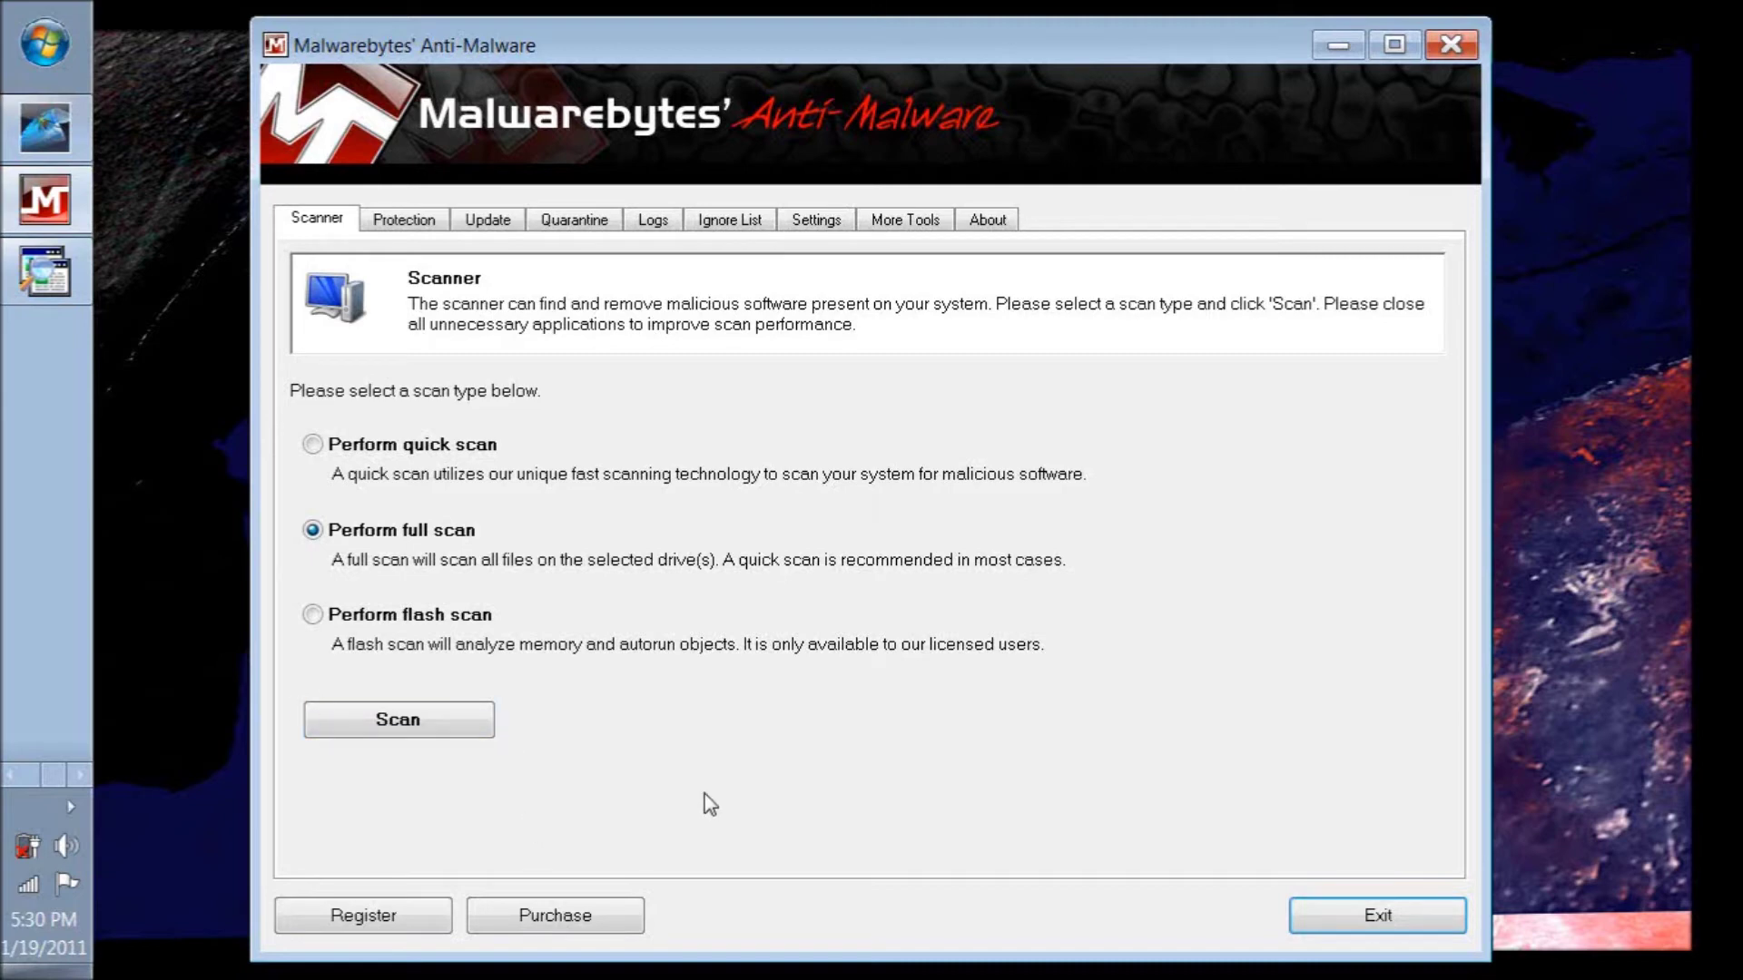
# Step: Browse Malwarebytes' Protection, Update, Logs, Ignore List, Settings and More Tools pages
pyautogui.click(402, 221)
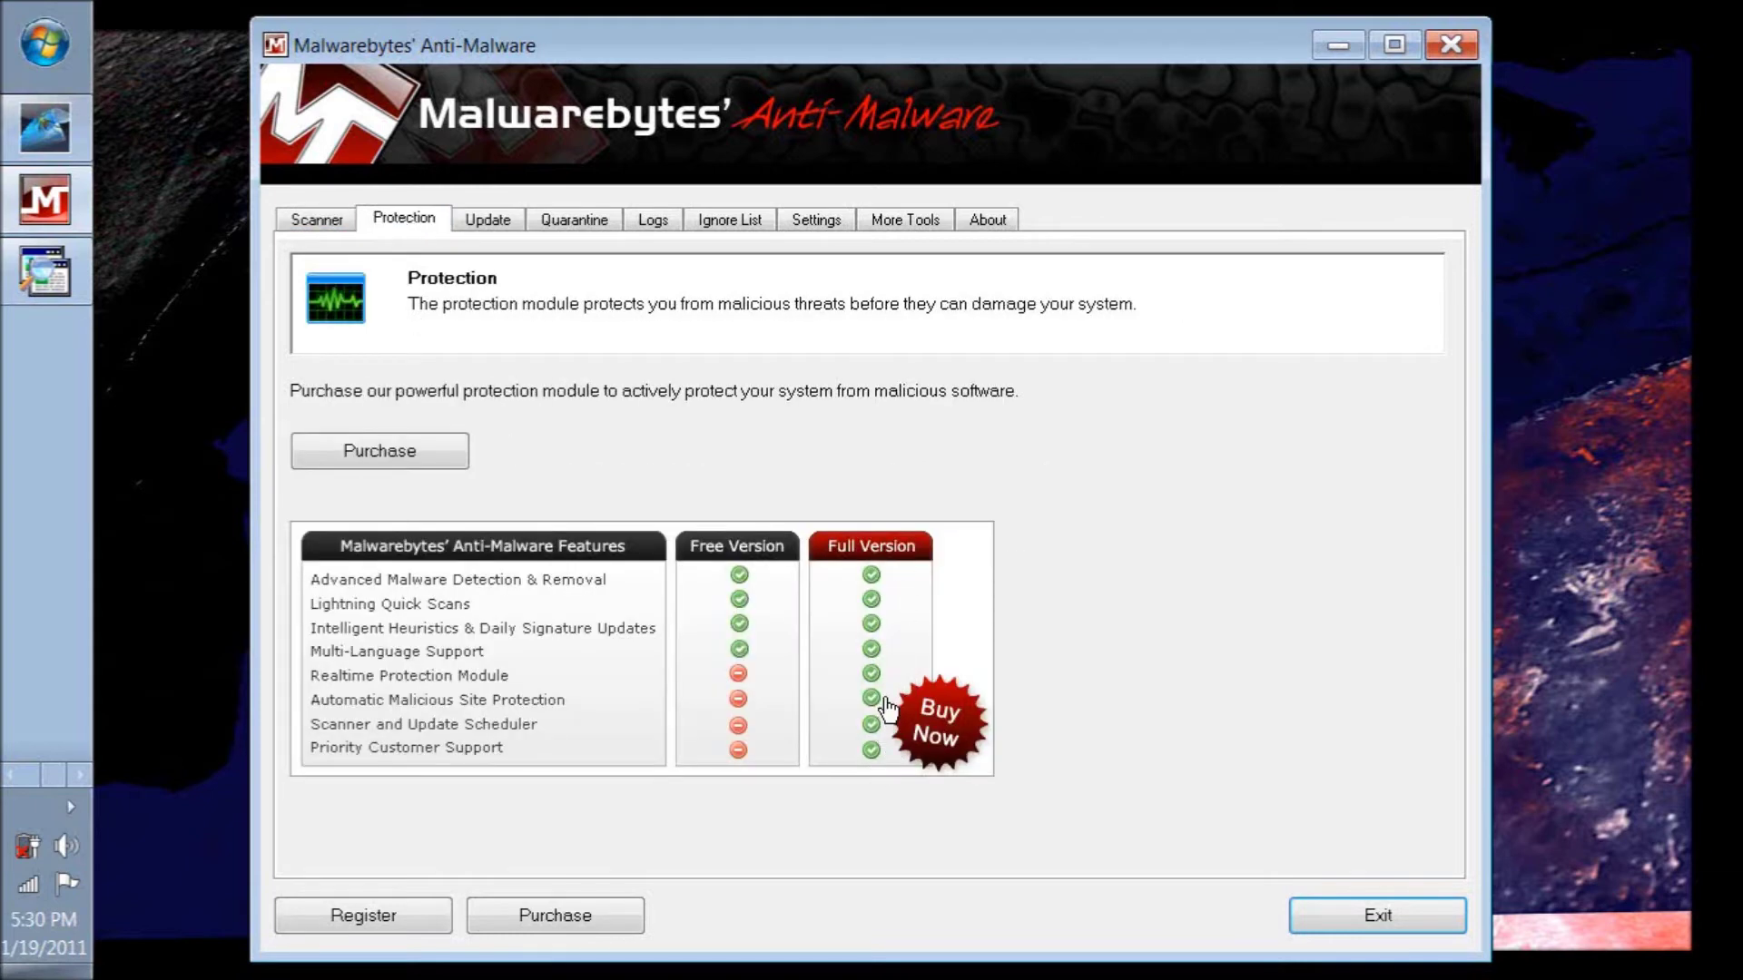
pyautogui.click(505, 223)
pyautogui.click(656, 221)
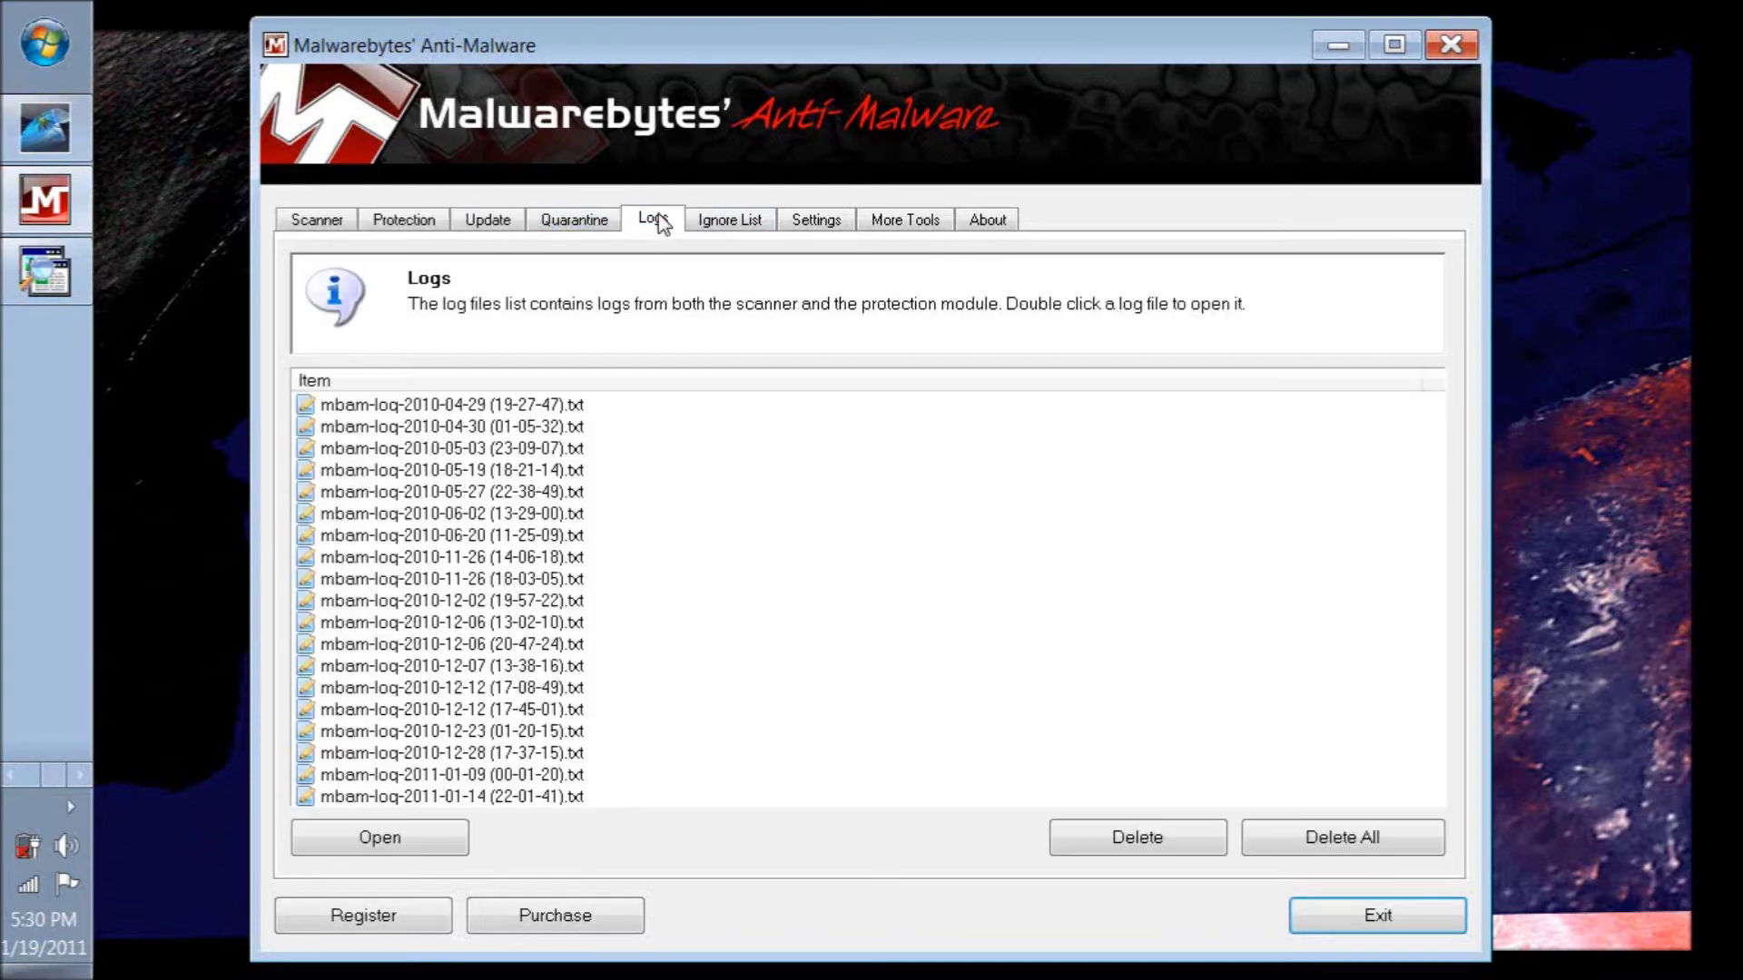
pyautogui.click(748, 227)
pyautogui.click(819, 229)
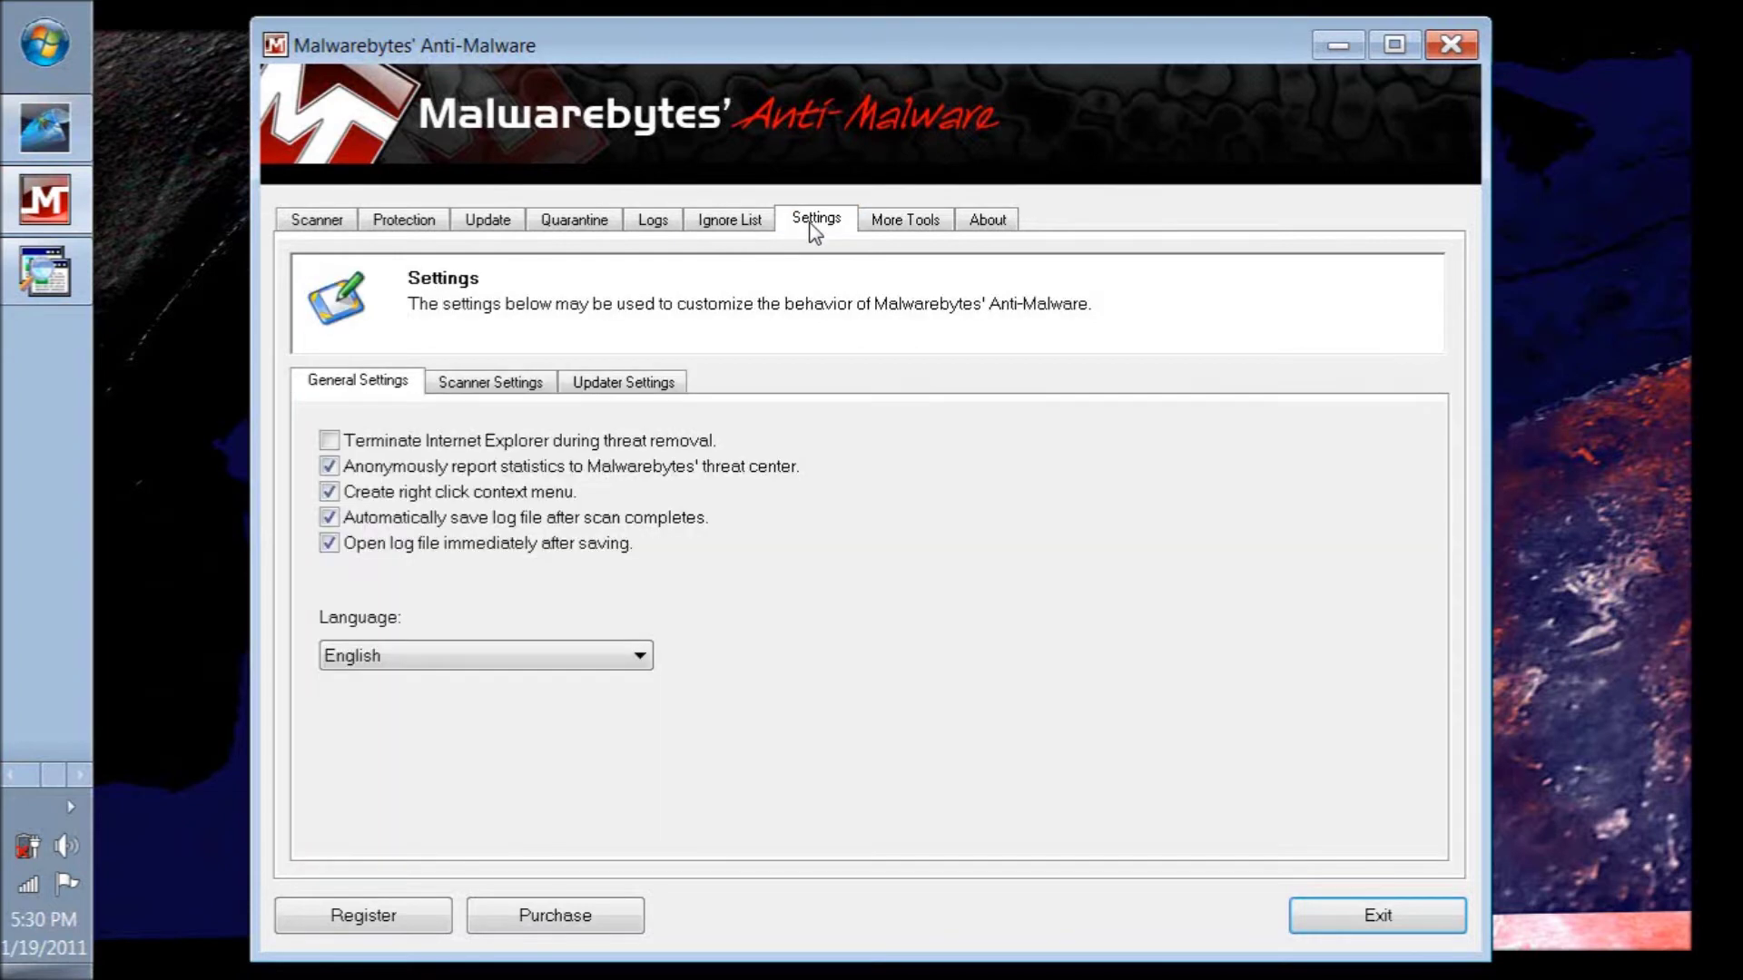
pyautogui.click(897, 231)
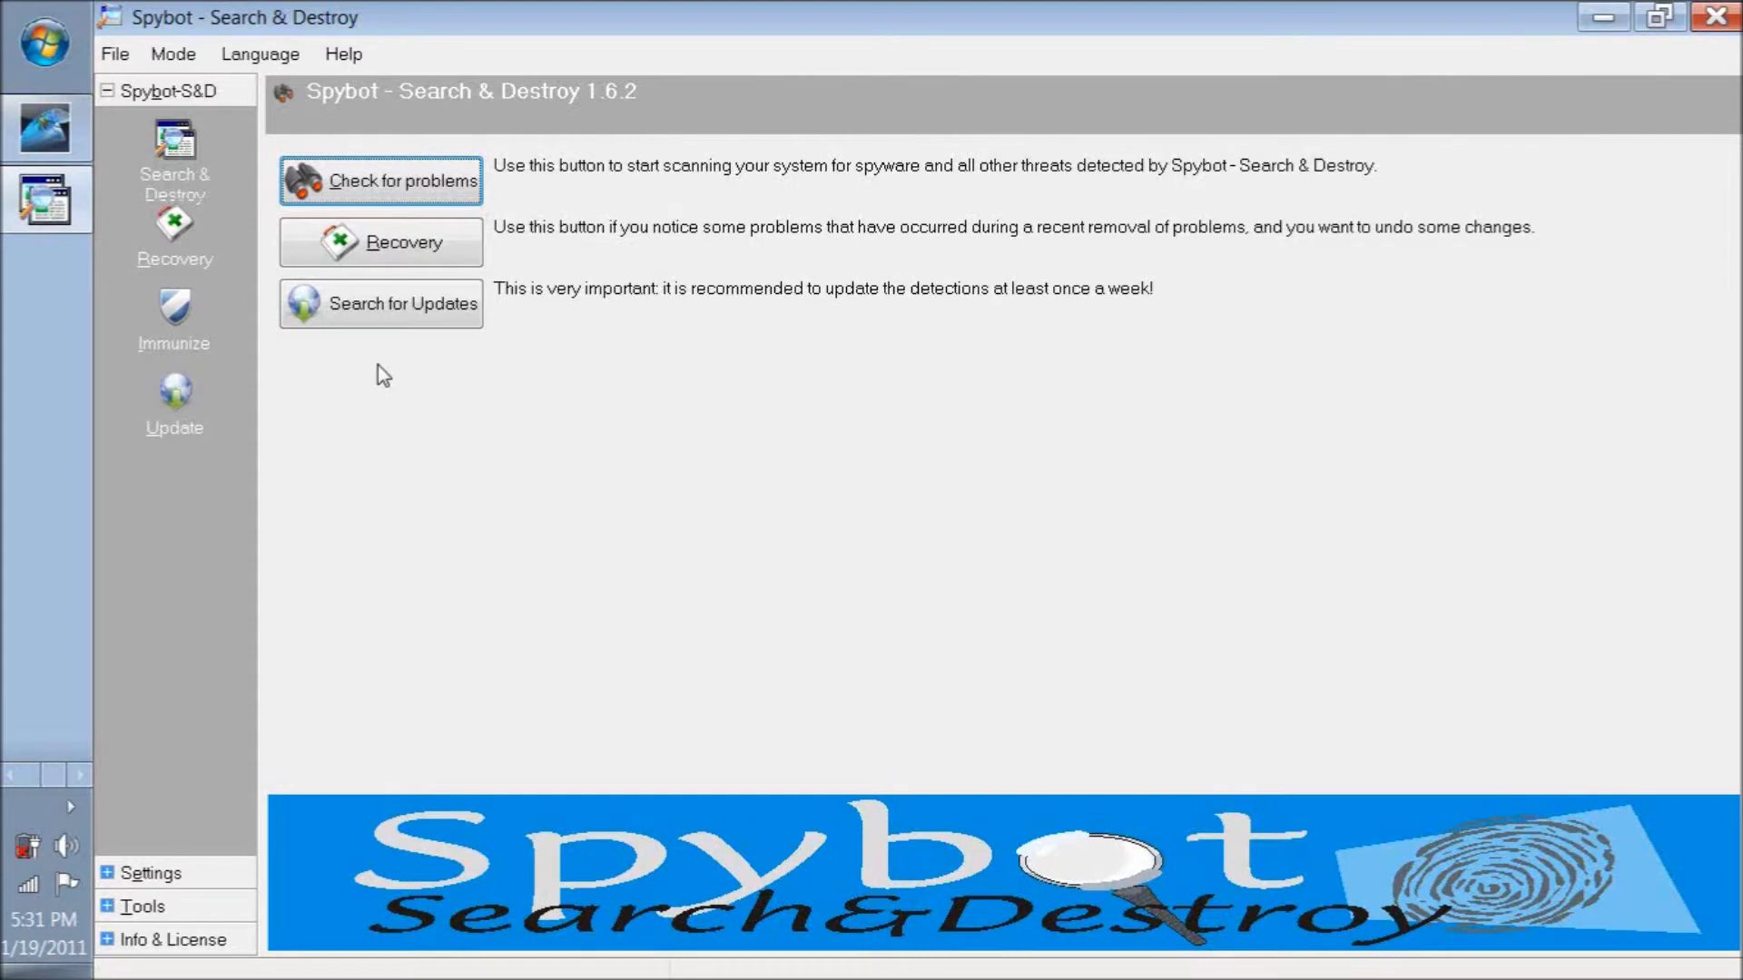
# Step: Show Spybot's Immunize status: 166,685 of 180,140 protected, 13,455 unprotected
pyautogui.click(182, 331)
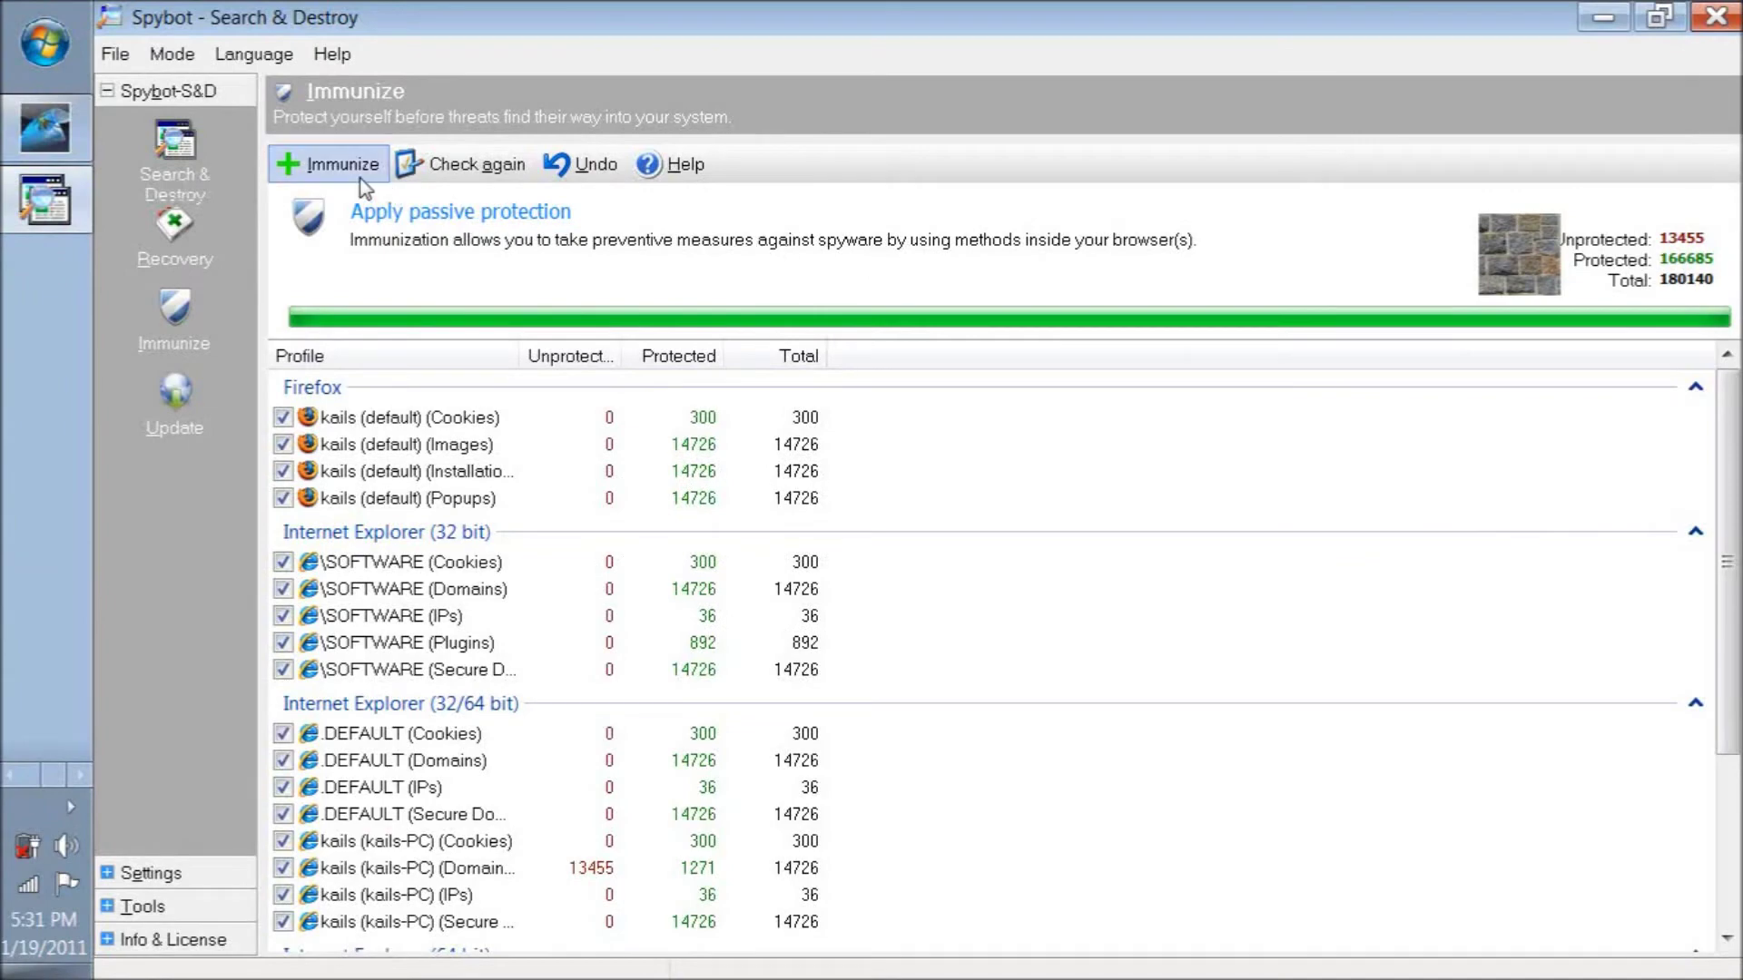
# Step: Immunize the browsers so all 180,140 entries are protected, none unprotected
pyautogui.click(336, 181)
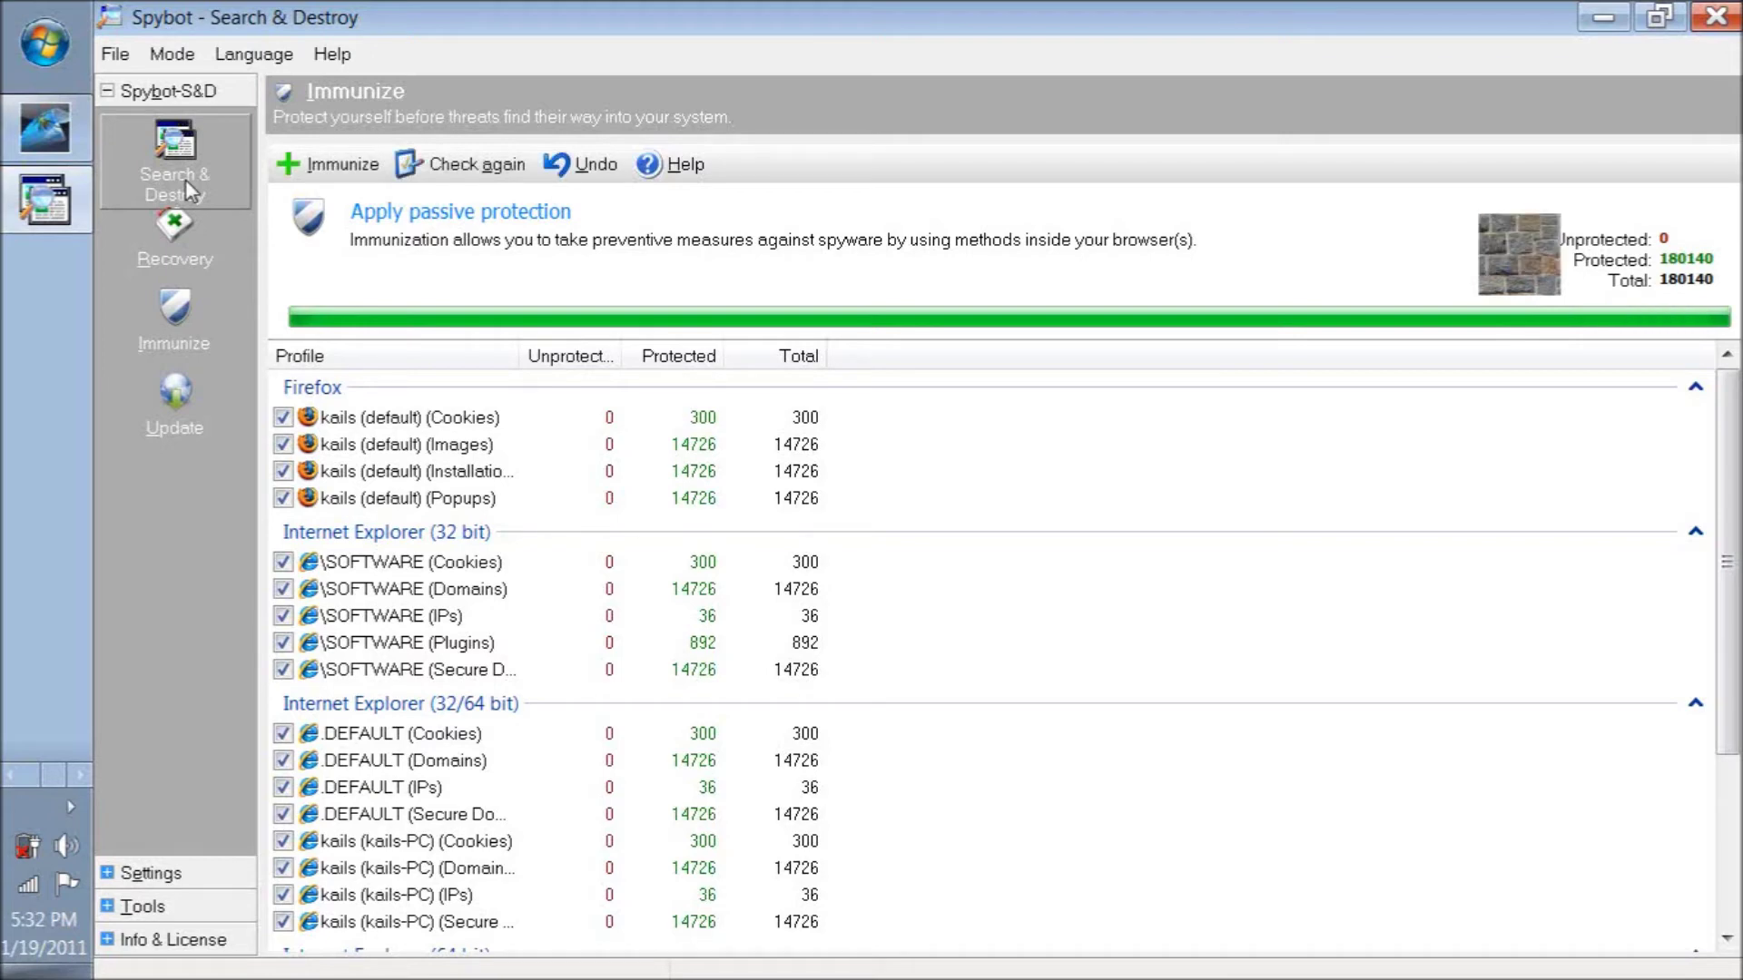
# Step: Switch Spybot to the Search & Destroy spyware search page
pyautogui.click(164, 160)
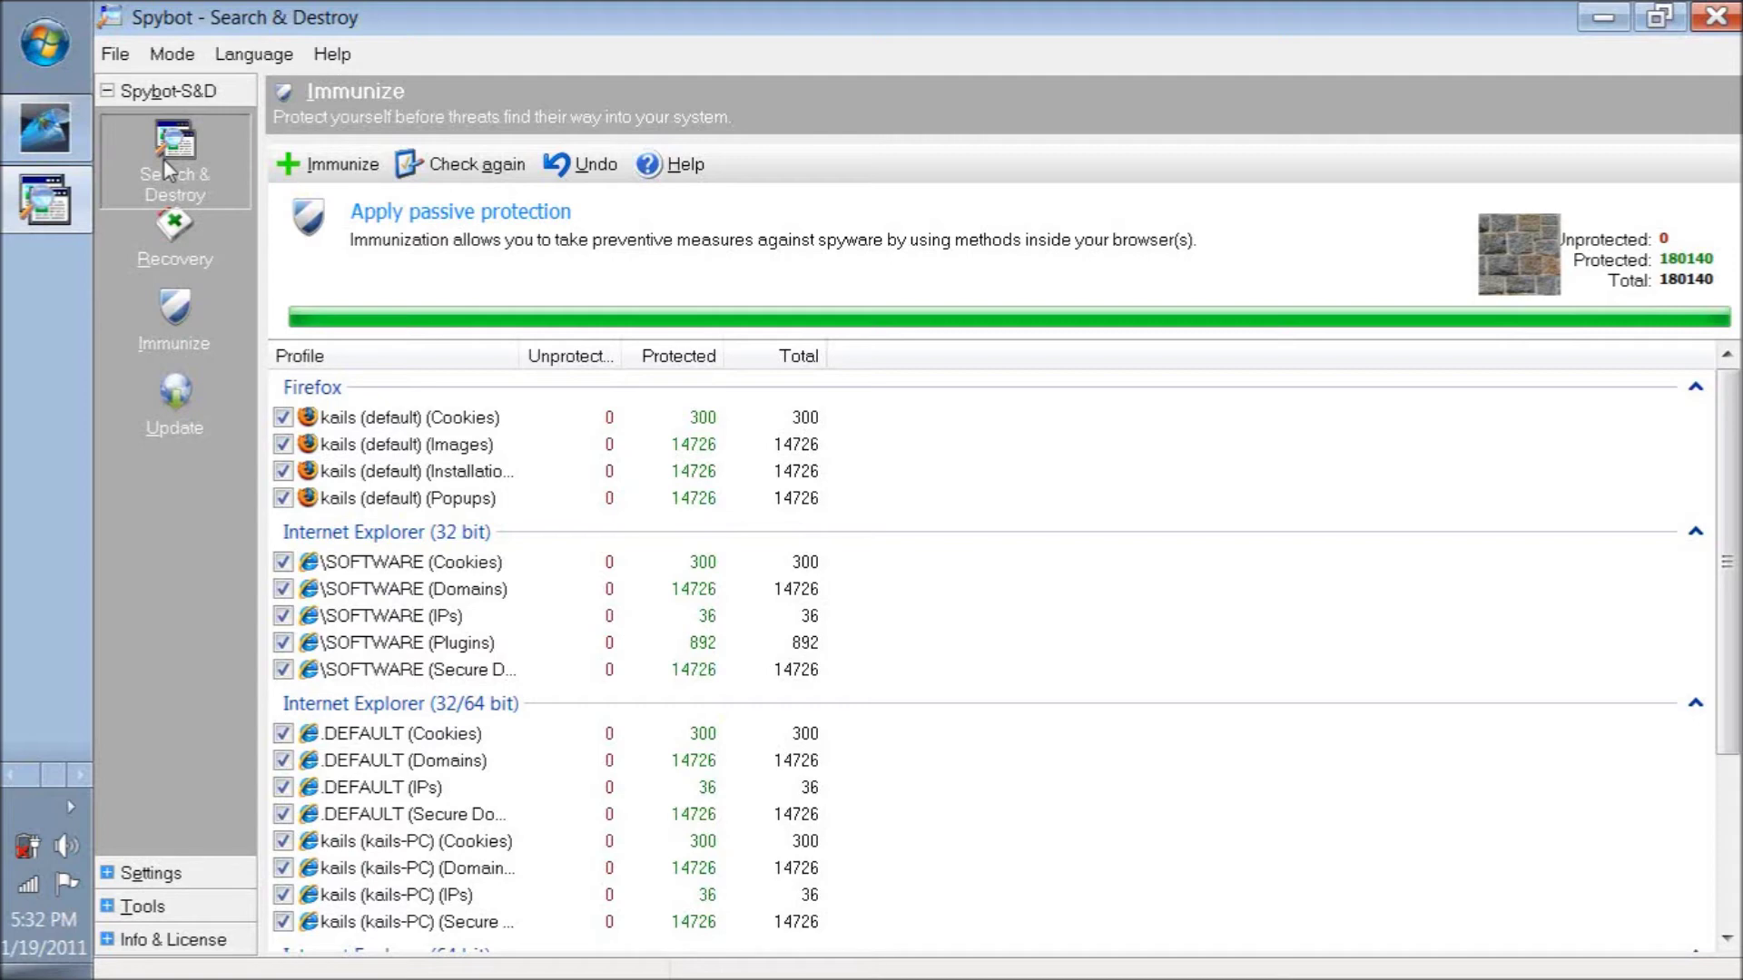